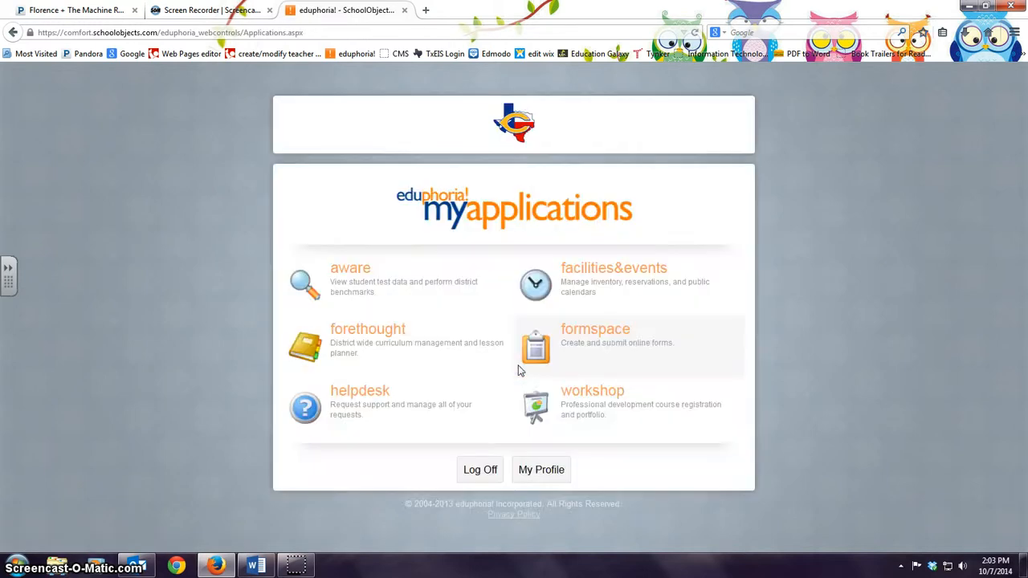
# Step: Open the forethought application and edit the existing schedule in the planner settings, keeping its title and continuing to its entries
pyautogui.click(369, 331)
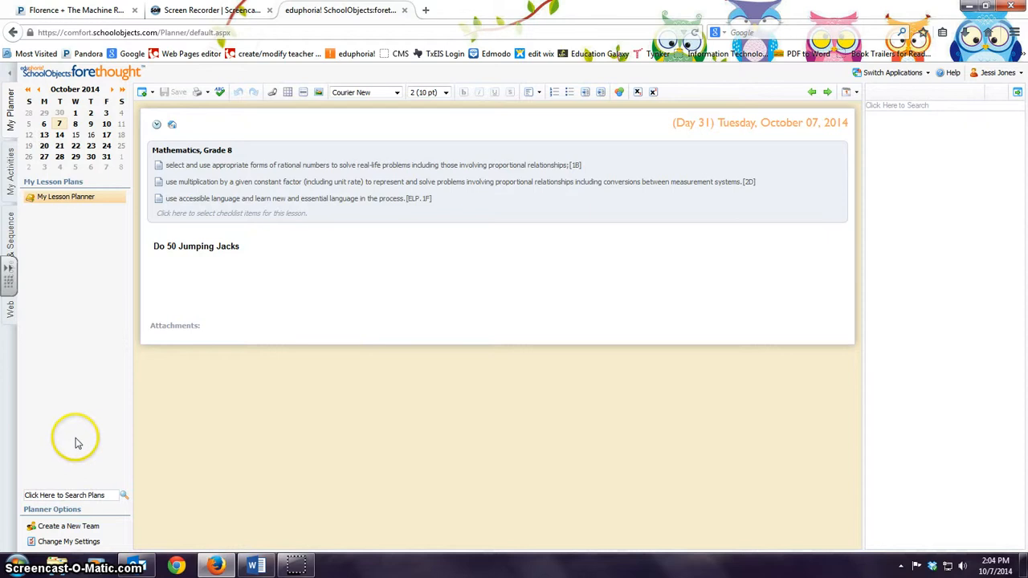
pyautogui.click(92, 542)
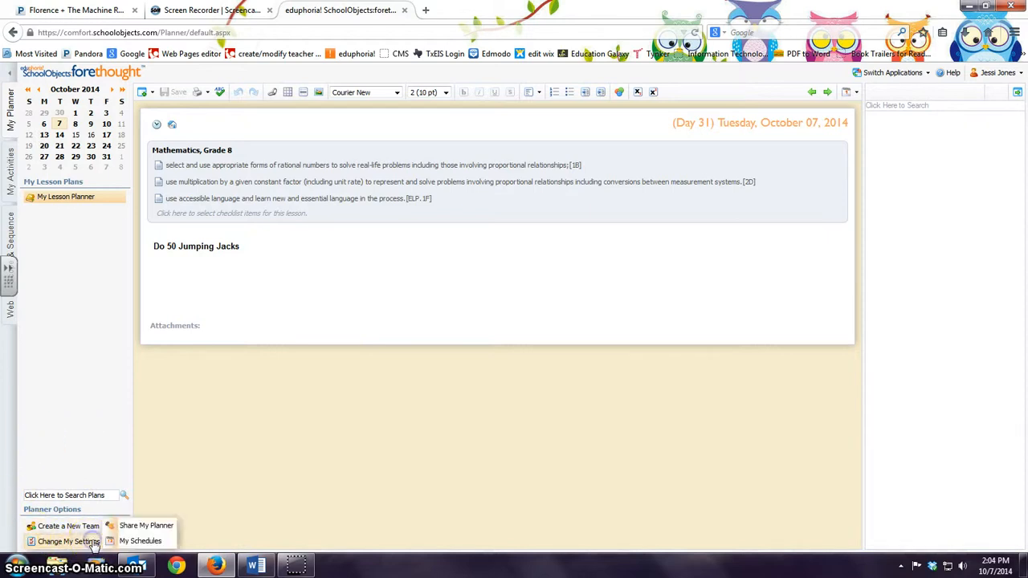
pyautogui.click(145, 542)
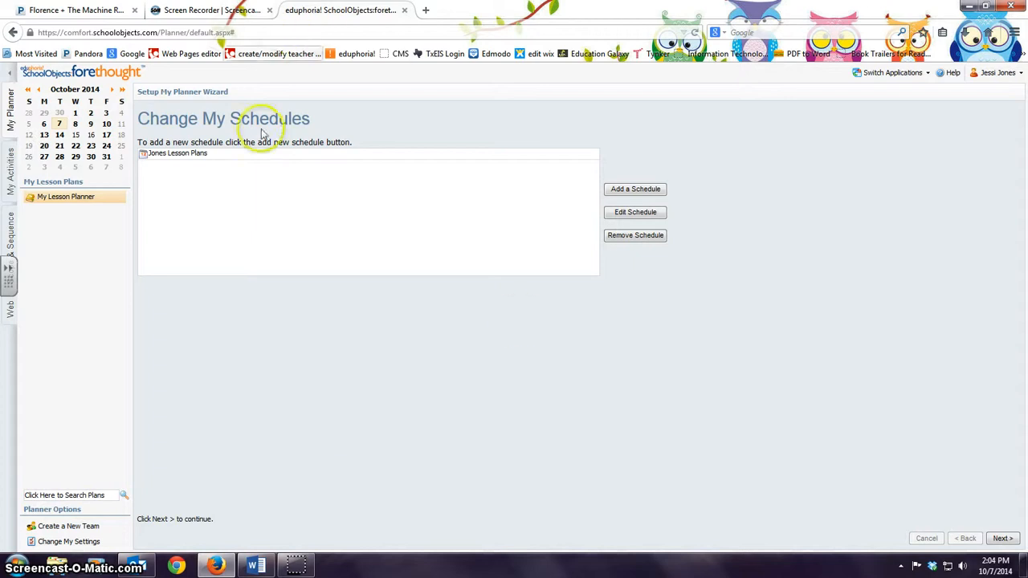
pyautogui.click(224, 158)
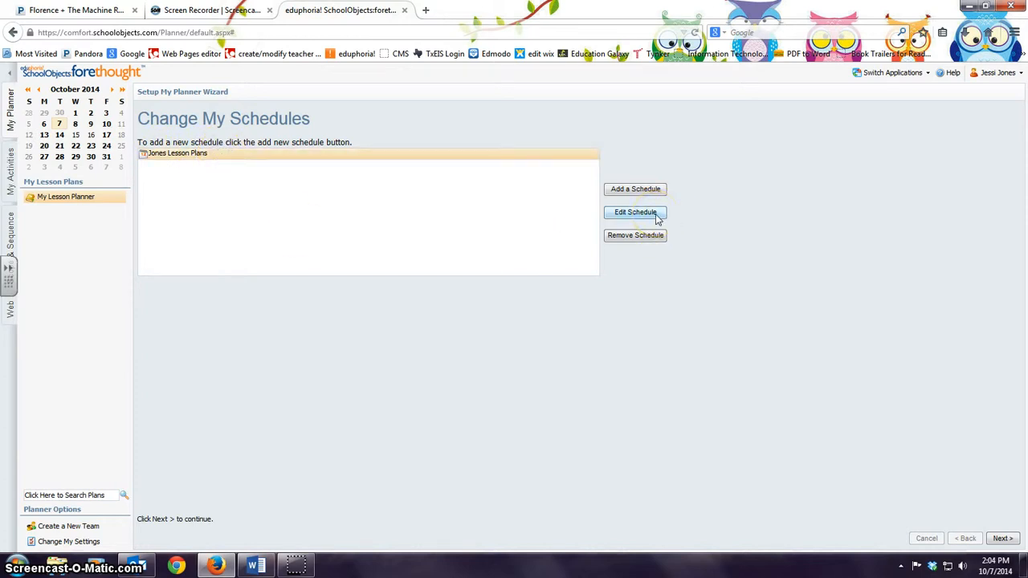
pyautogui.click(657, 217)
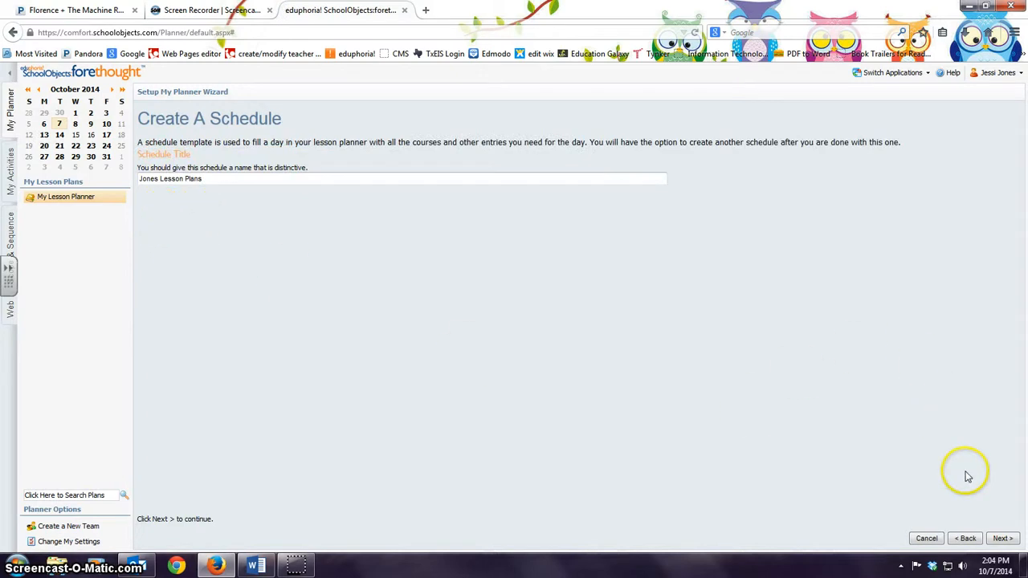
pyautogui.click(1002, 539)
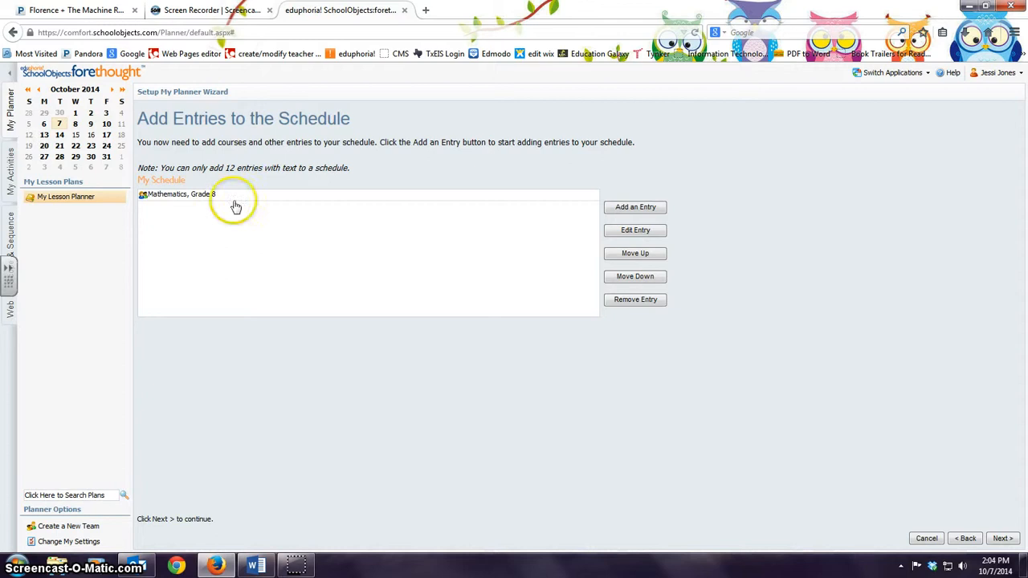
# Step: Add the Middle School course "English Language Arts and Reading, Reading" to the schedule as a course with learning standards, keeping the default entry title
pyautogui.click(652, 210)
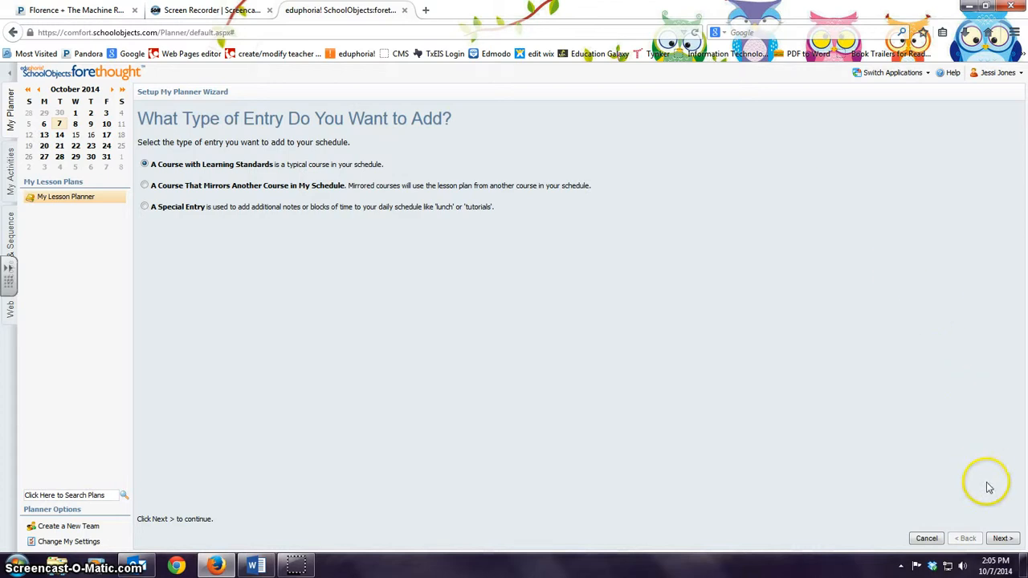
pyautogui.click(1005, 540)
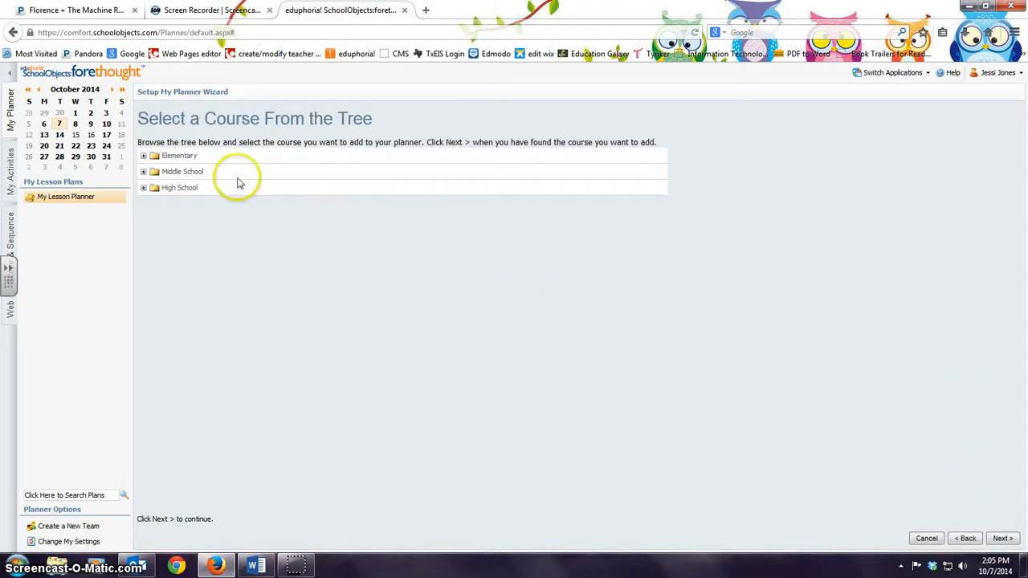
pyautogui.click(144, 172)
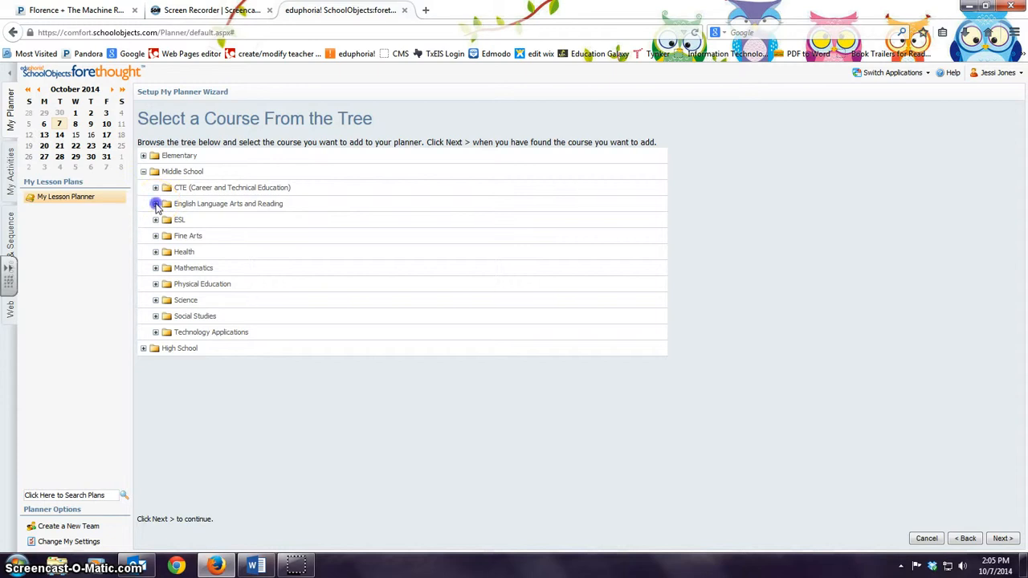
pyautogui.click(156, 205)
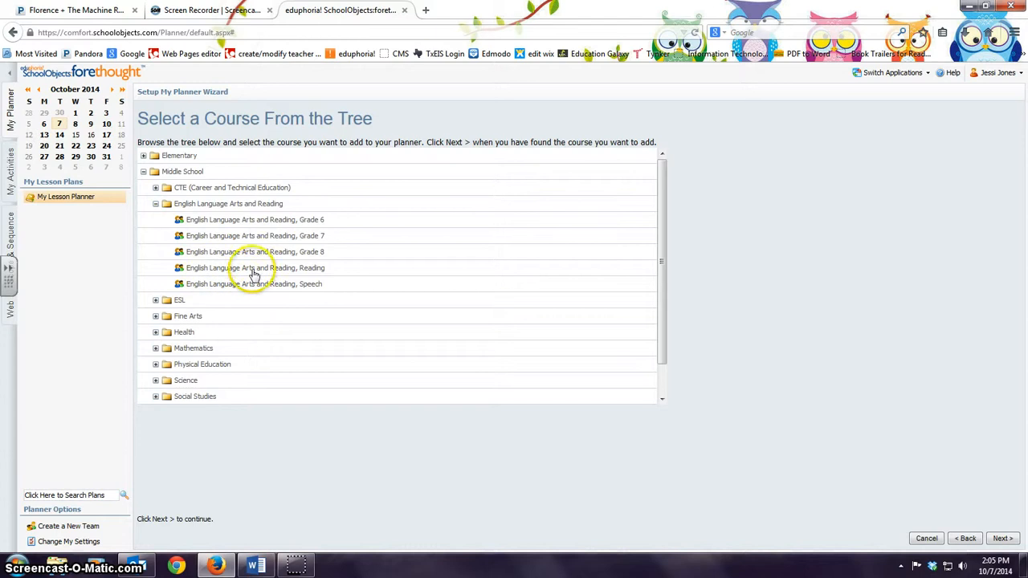
pyautogui.click(324, 272)
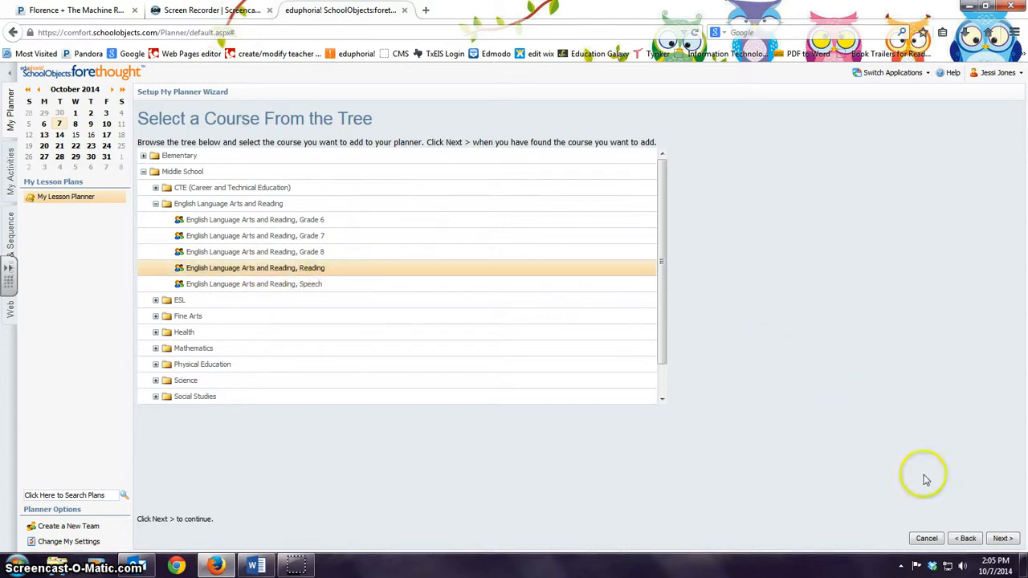
pyautogui.click(1001, 539)
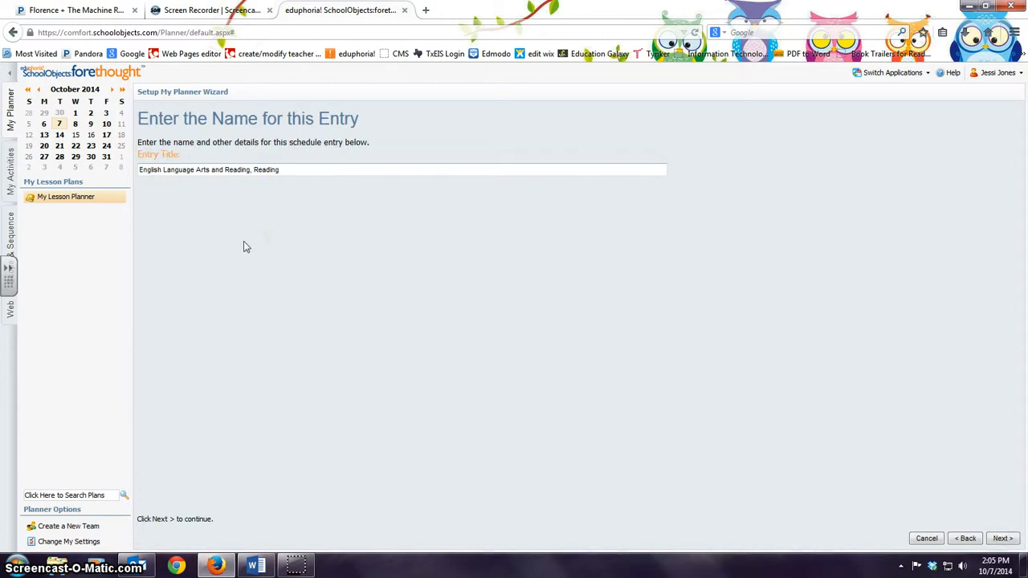
pyautogui.click(1001, 539)
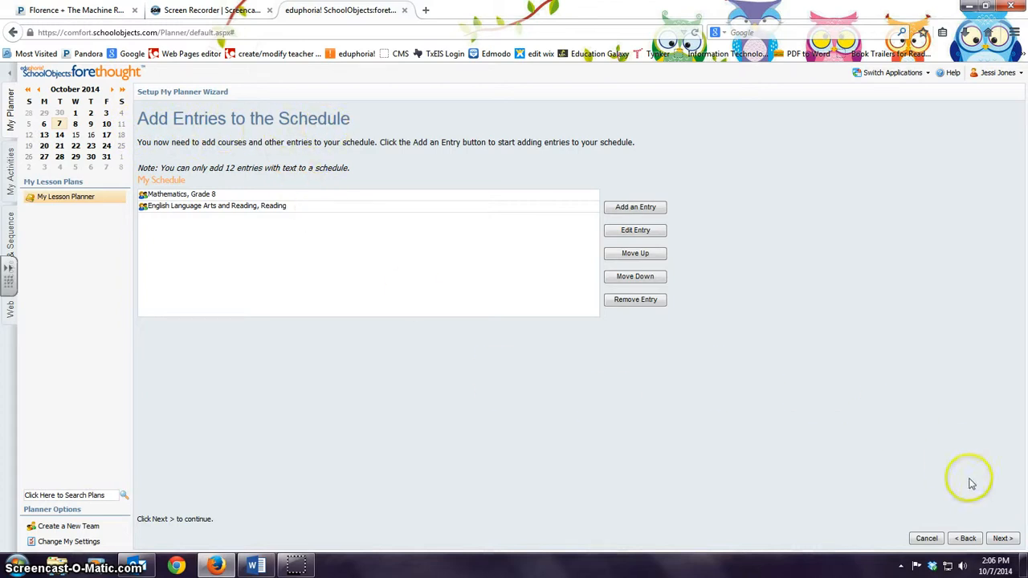
# Step: Finish the planner setup wizard with the updated schedule and return to the lesson planner
pyautogui.click(1002, 539)
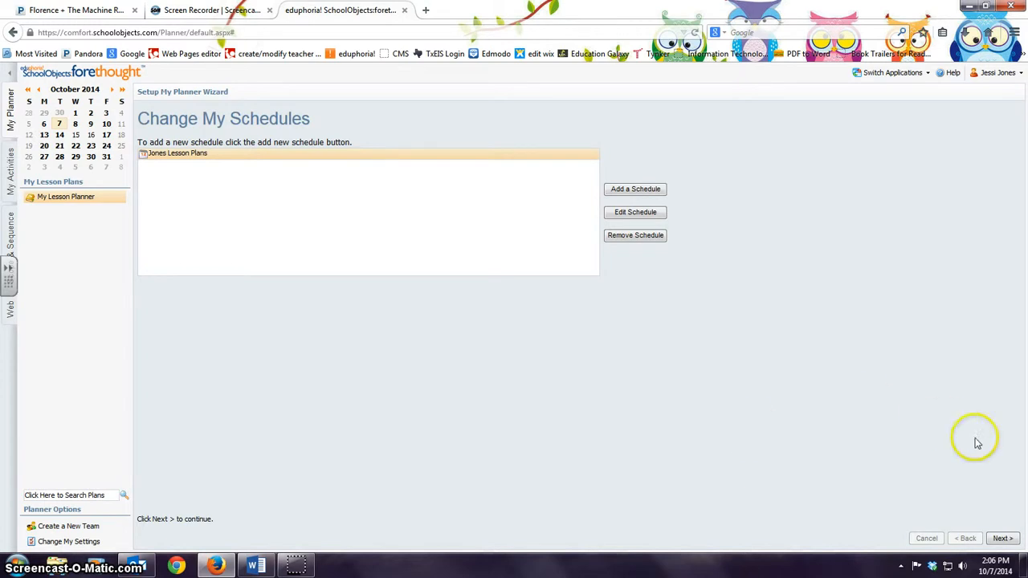
pyautogui.click(1001, 540)
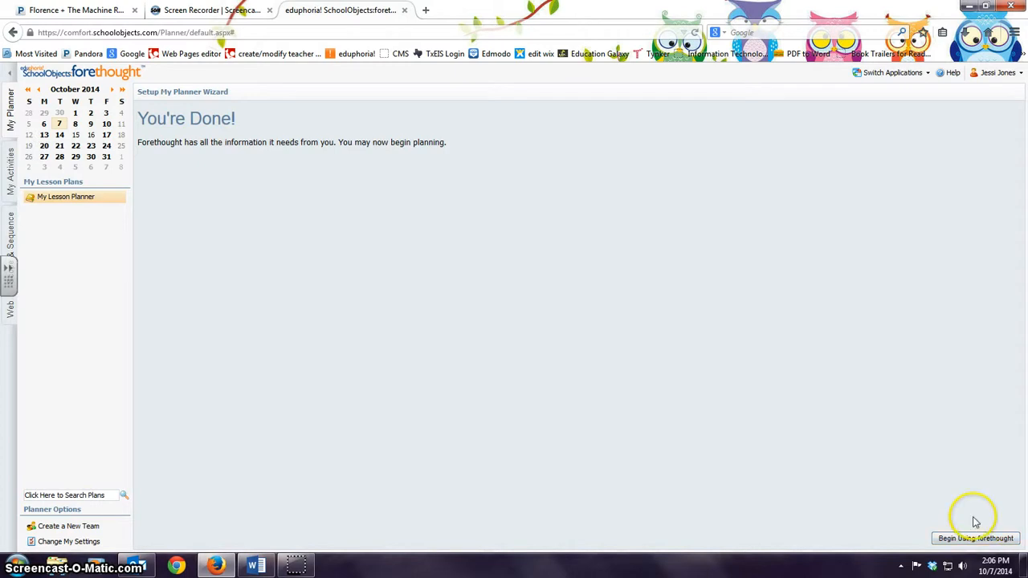
pyautogui.click(947, 543)
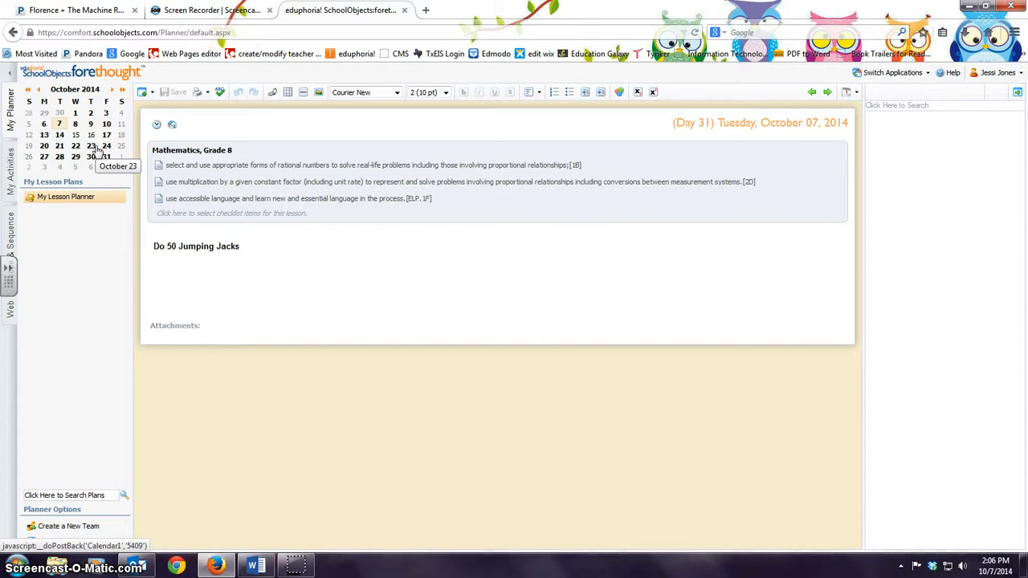
# Step: Open the lesson plan for Monday, November 17, 2014, and review its course entries
pyautogui.click(112, 91)
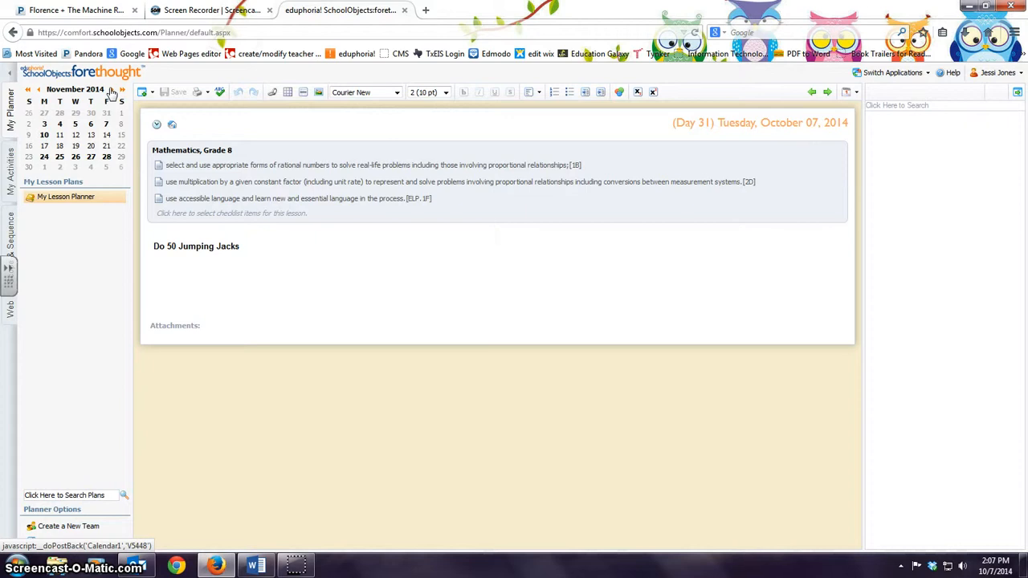
pyautogui.click(45, 148)
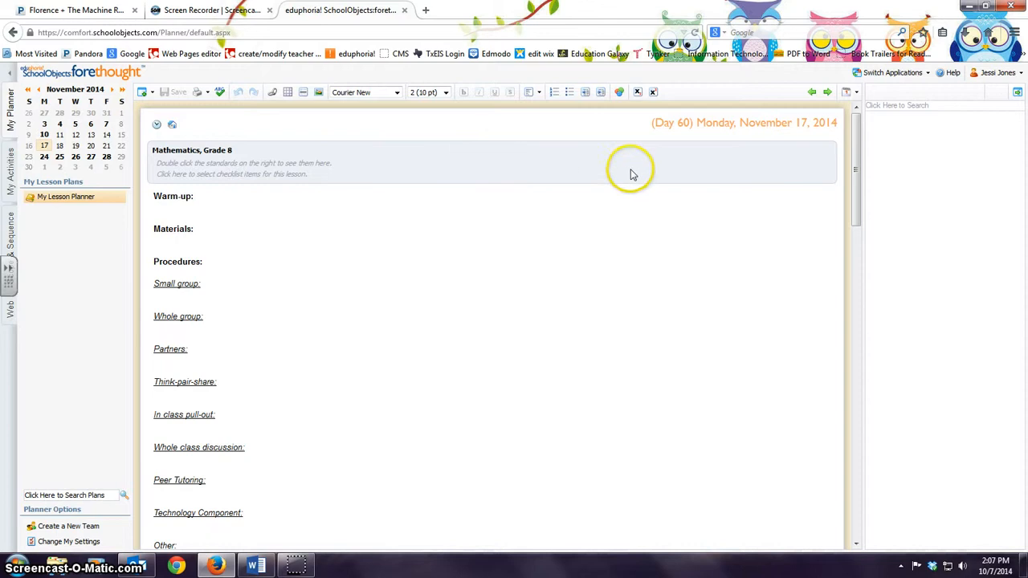
pyautogui.moveTo(858, 126); pyautogui.dragTo(858, 314)
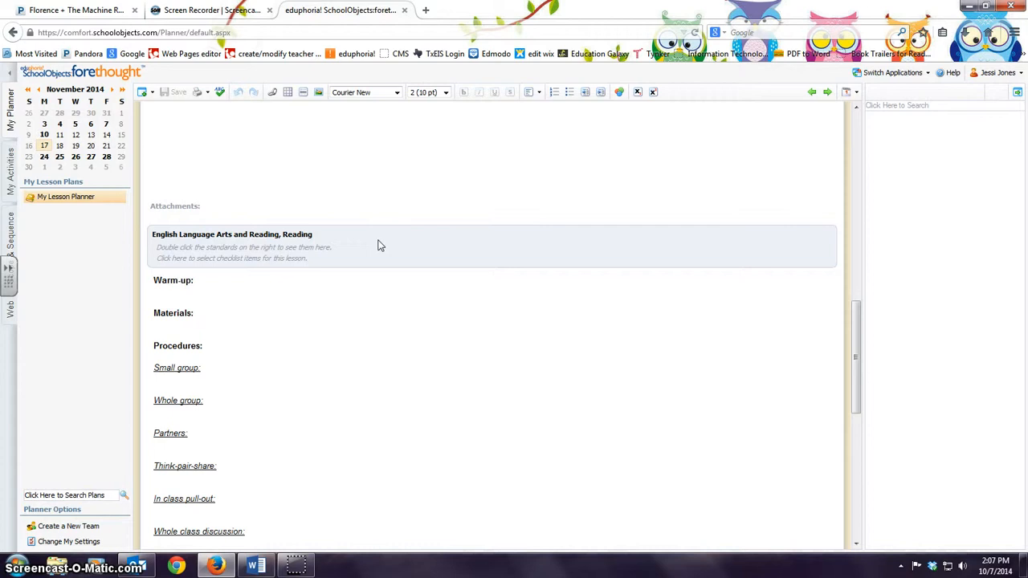
pyautogui.scroll(7, 381, 246)
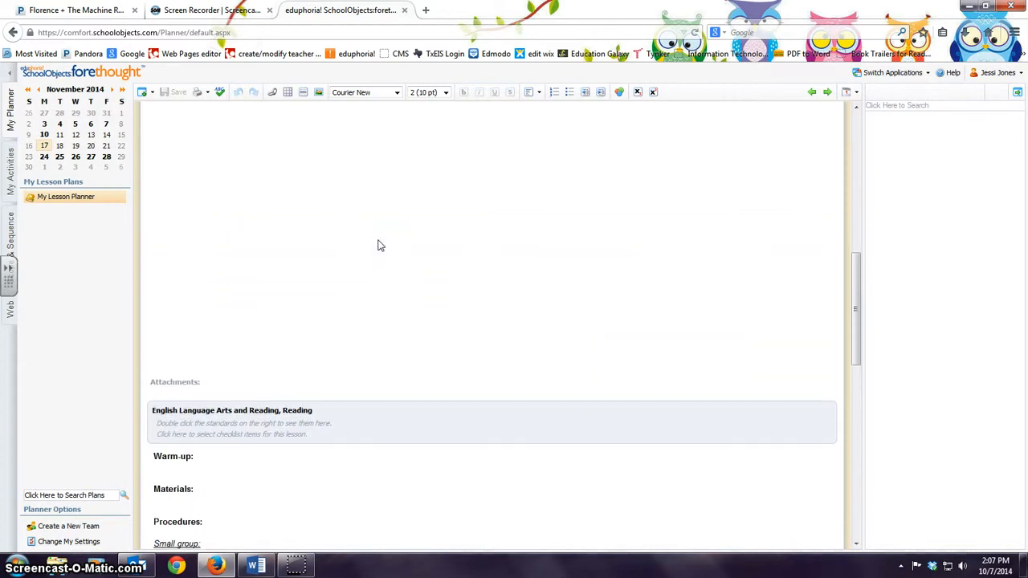
pyautogui.scroll(6, 381, 245)
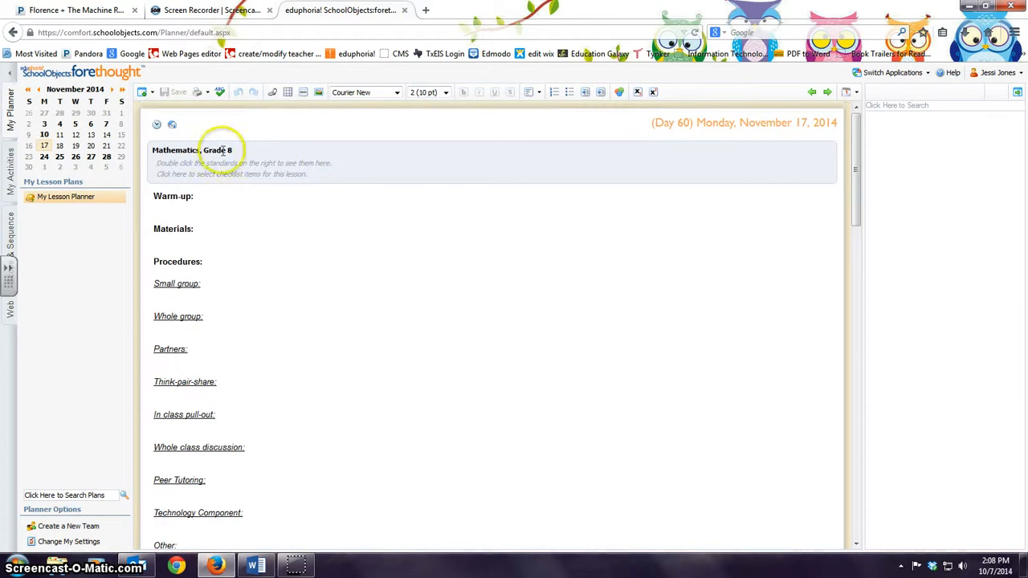
# Step: Replace the entire template text of the Mathematics, Grade 8 entry with "LESSON PLANS"
pyautogui.click(367, 166)
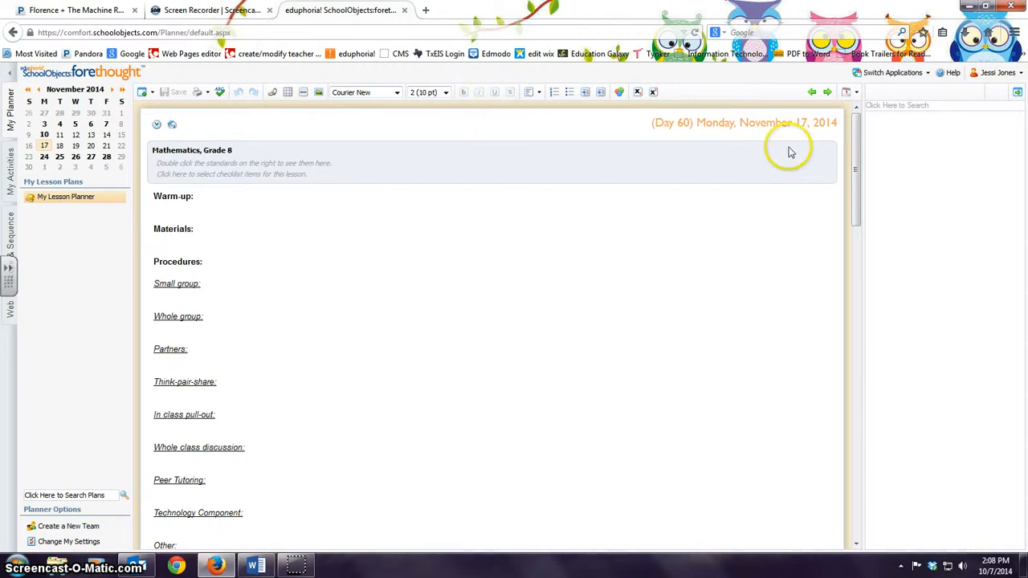
pyautogui.moveTo(855, 148); pyautogui.dragTo(857, 159)
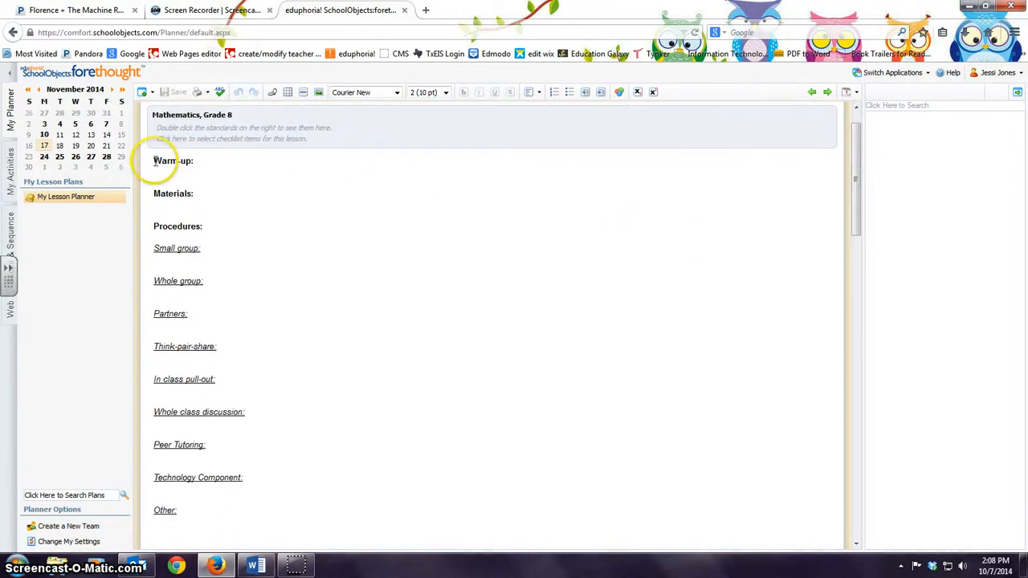
pyautogui.moveTo(144, 160); pyautogui.dragTo(346, 459)
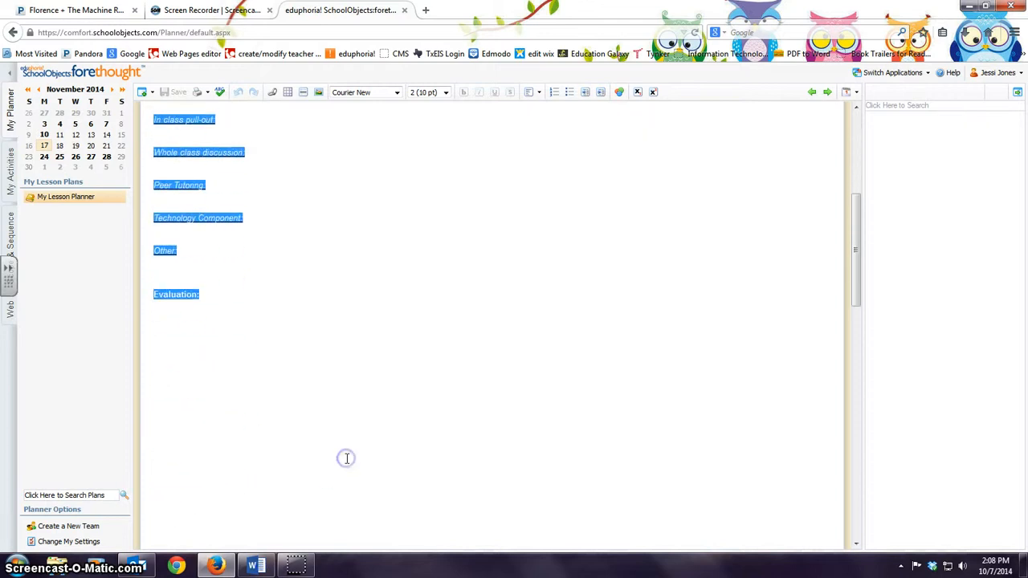
pyautogui.press('Delete')
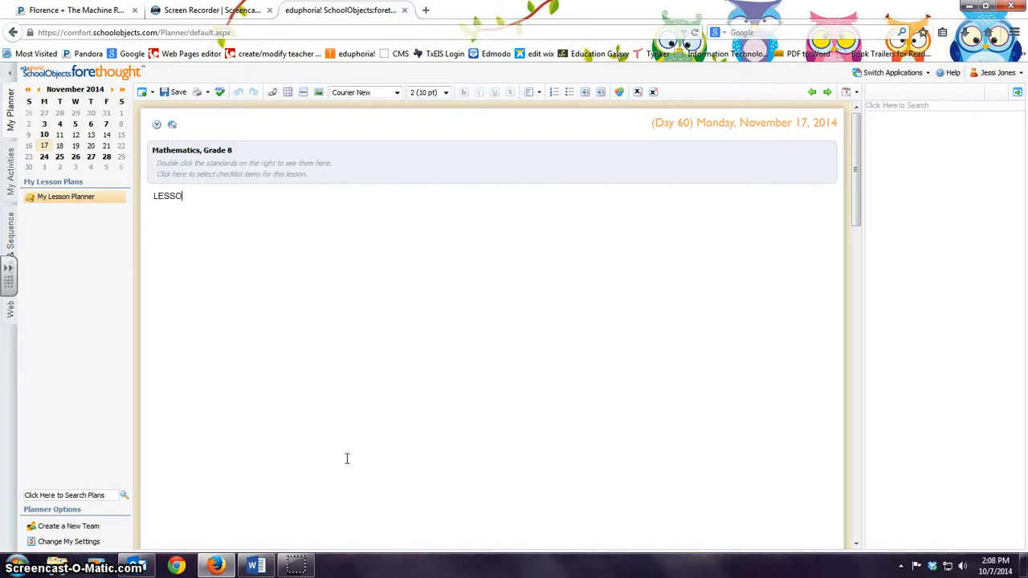
pyautogui.write('LESSON PLANS')
pyautogui.click(347, 451)
pyautogui.click(354, 462)
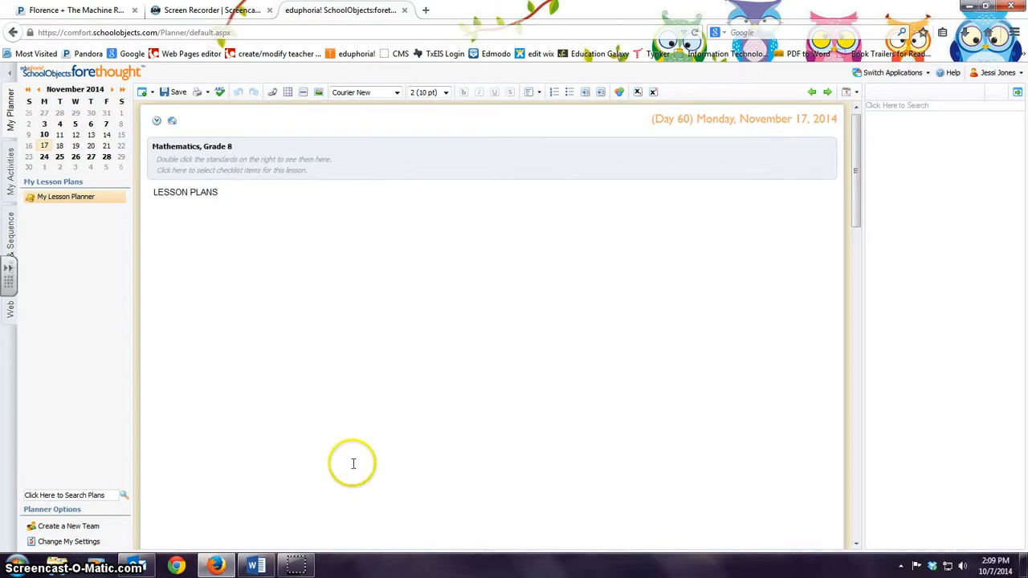
# Step: Remove the English Language Arts and Reading, Reading entry from the plans for November 17
pyautogui.scroll(-5, 356, 462)
pyautogui.scroll(-3, 356, 463)
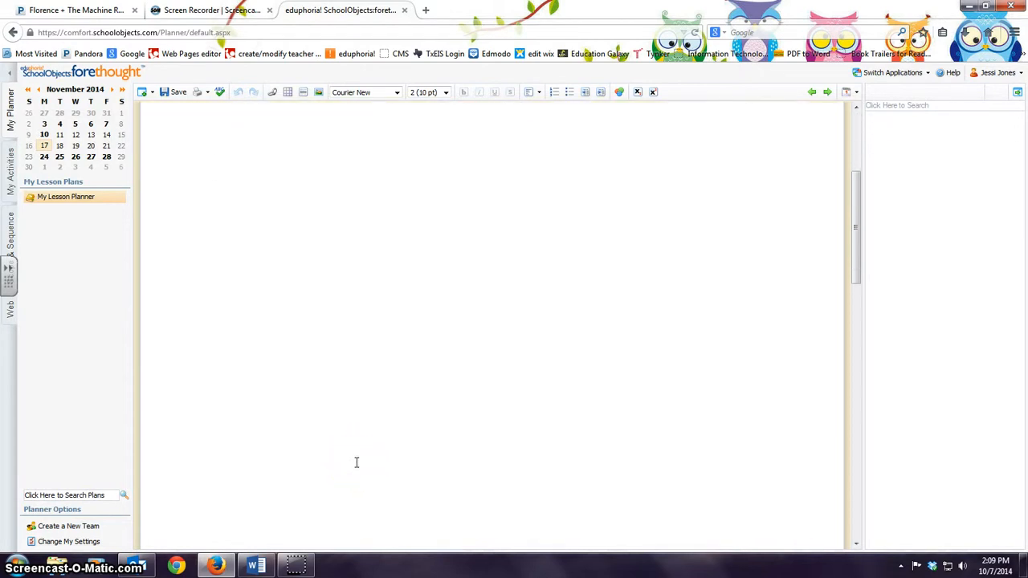
pyautogui.scroll(-5, 356, 461)
pyautogui.click(351, 433)
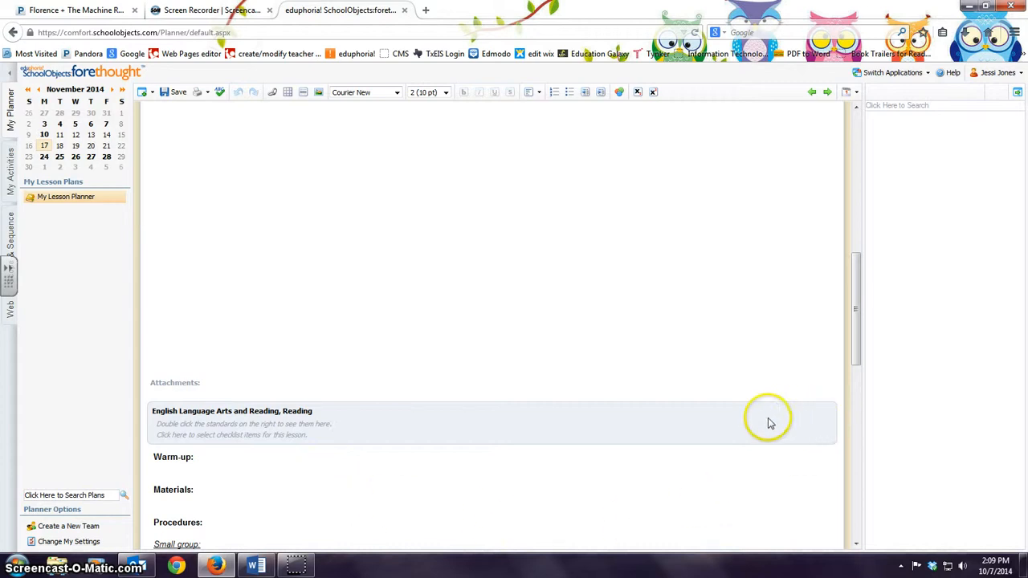
pyautogui.click(825, 415)
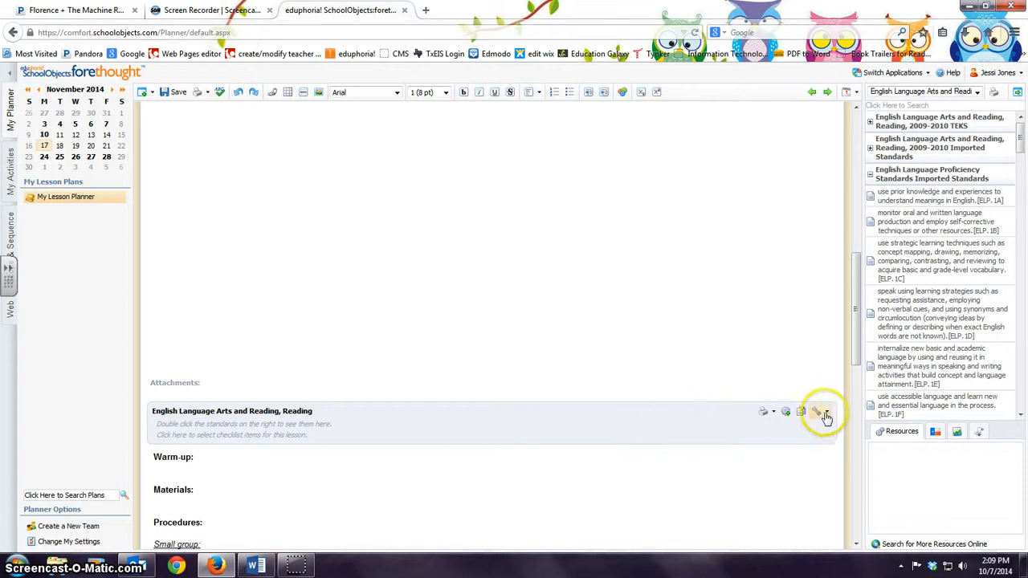
pyautogui.scroll(-1, 828, 417)
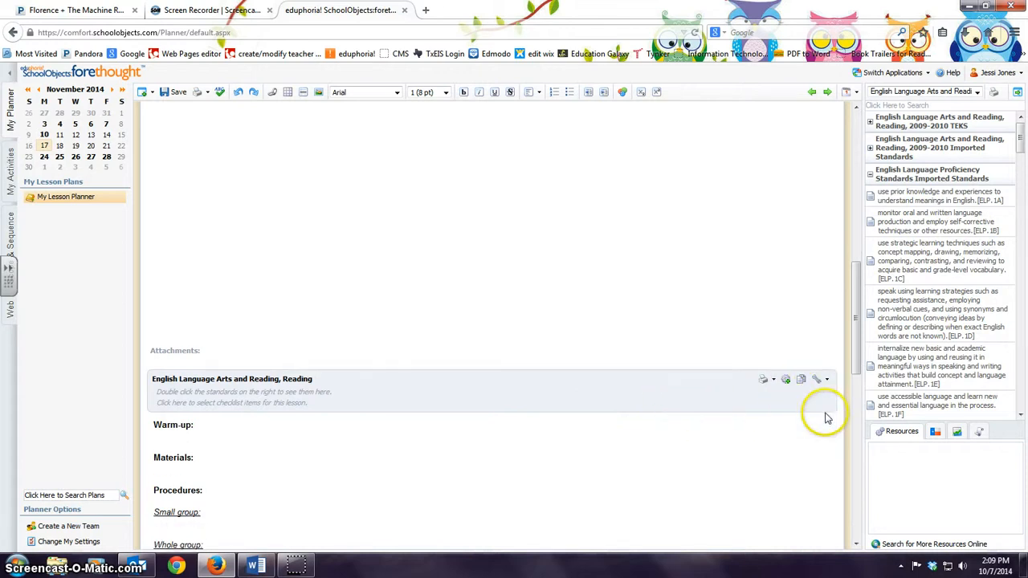
pyautogui.click(828, 361)
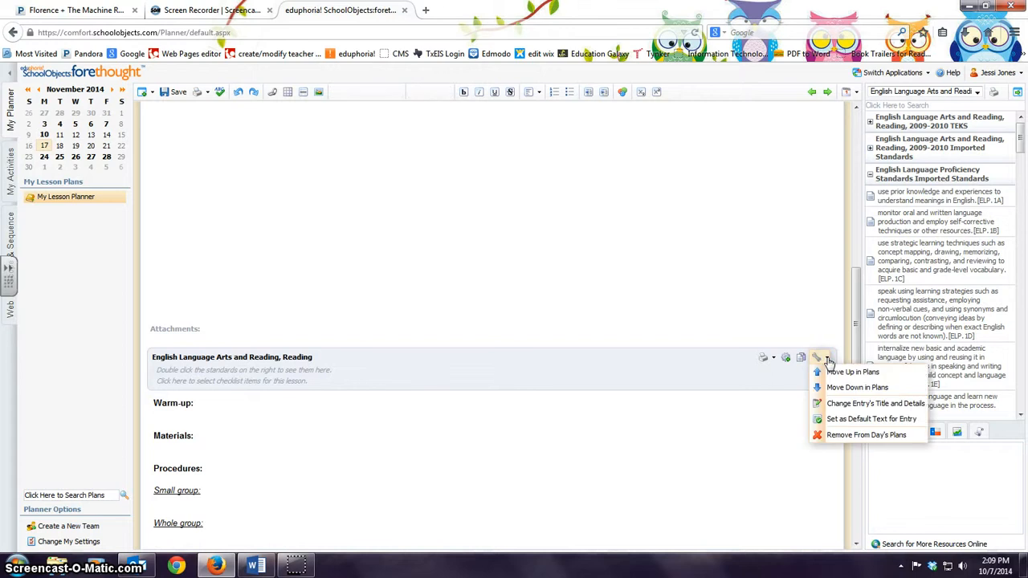
pyautogui.click(846, 437)
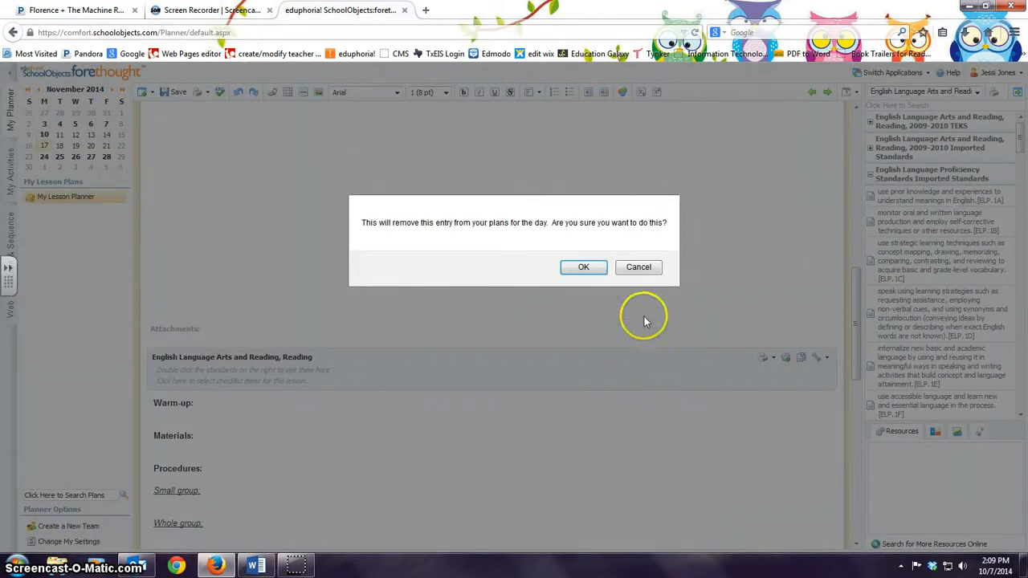
pyautogui.click(584, 268)
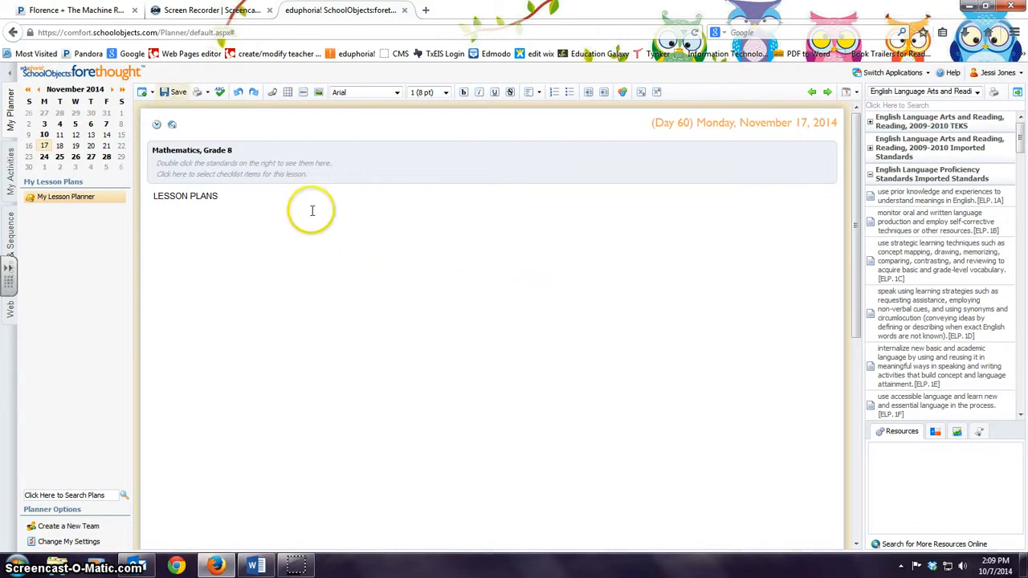
# Step: Add adopted 2012 imported standards 1A and 1D to the Mathematics, Grade 8 entry for November 17
pyautogui.click(325, 175)
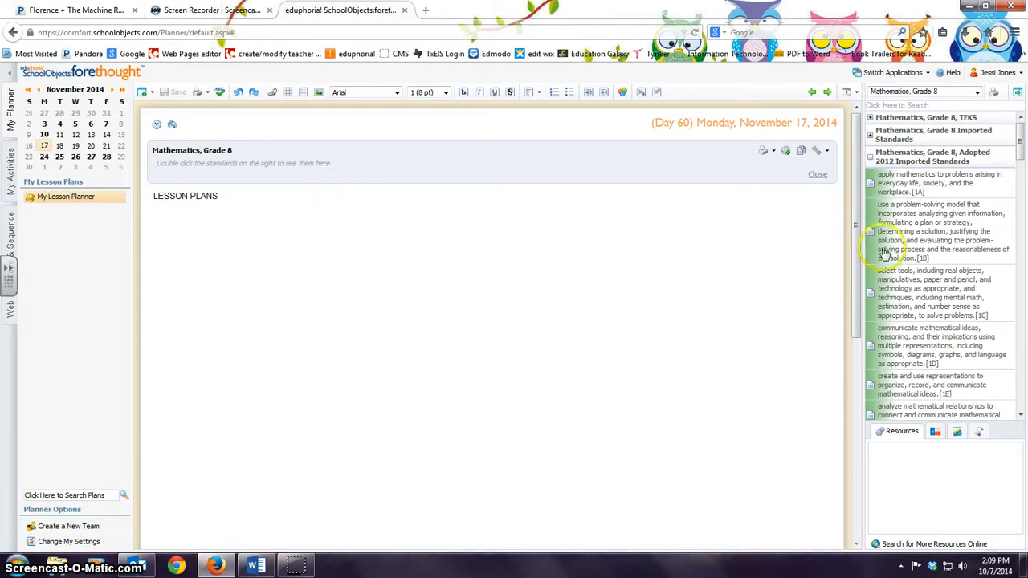
pyautogui.click(871, 157)
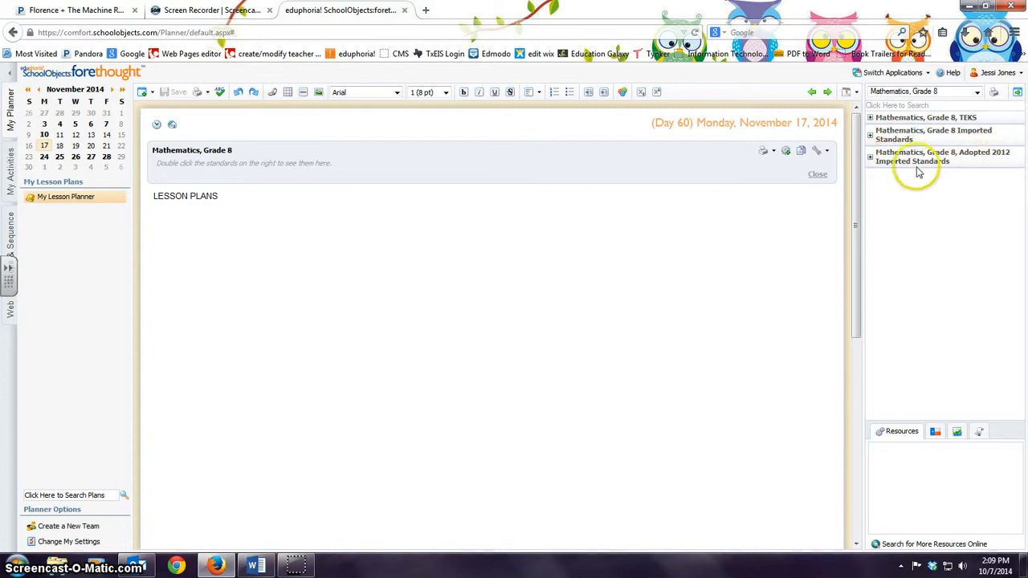
pyautogui.click(871, 159)
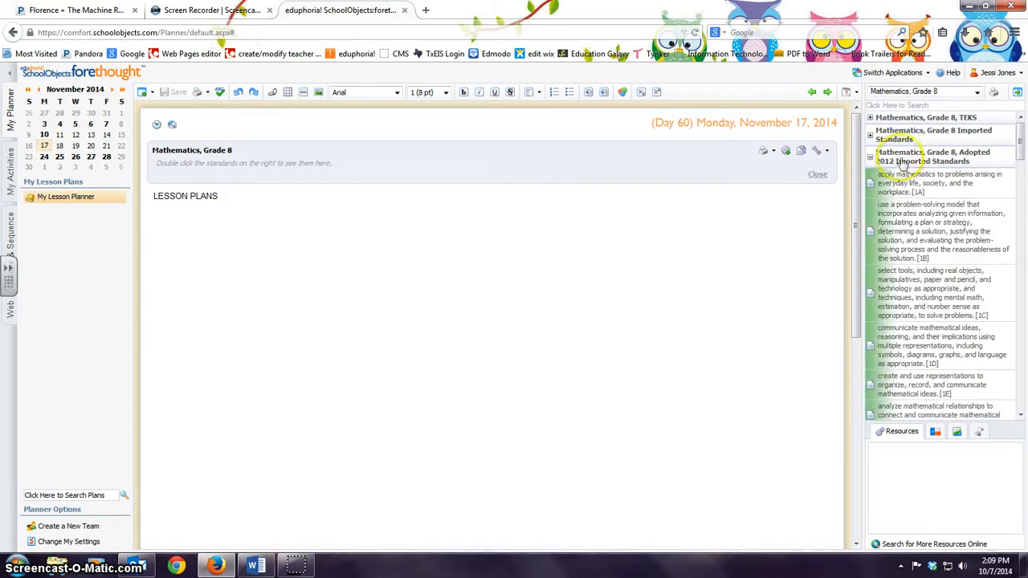
pyautogui.doubleClick(930, 194)
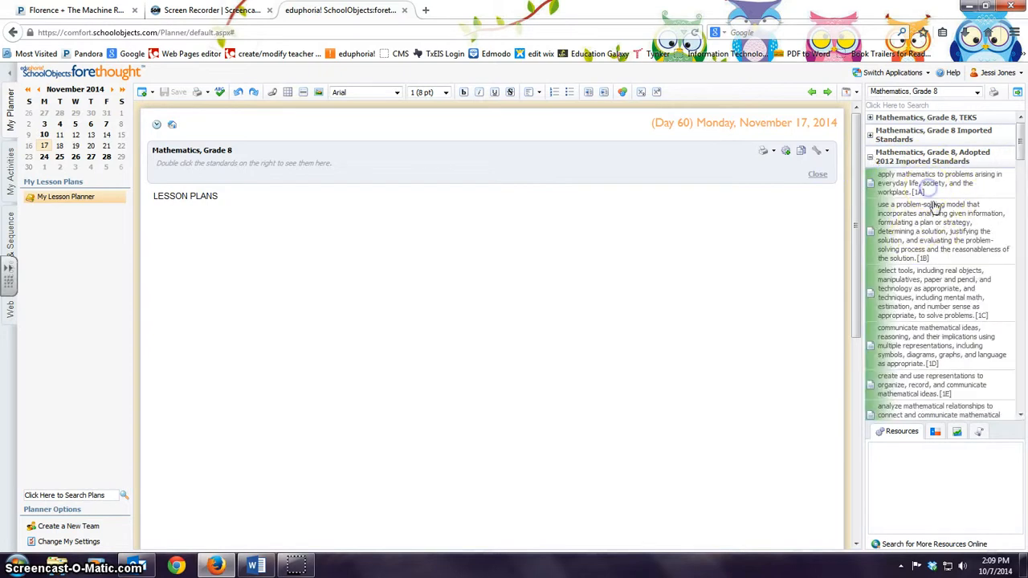
pyautogui.doubleClick(924, 350)
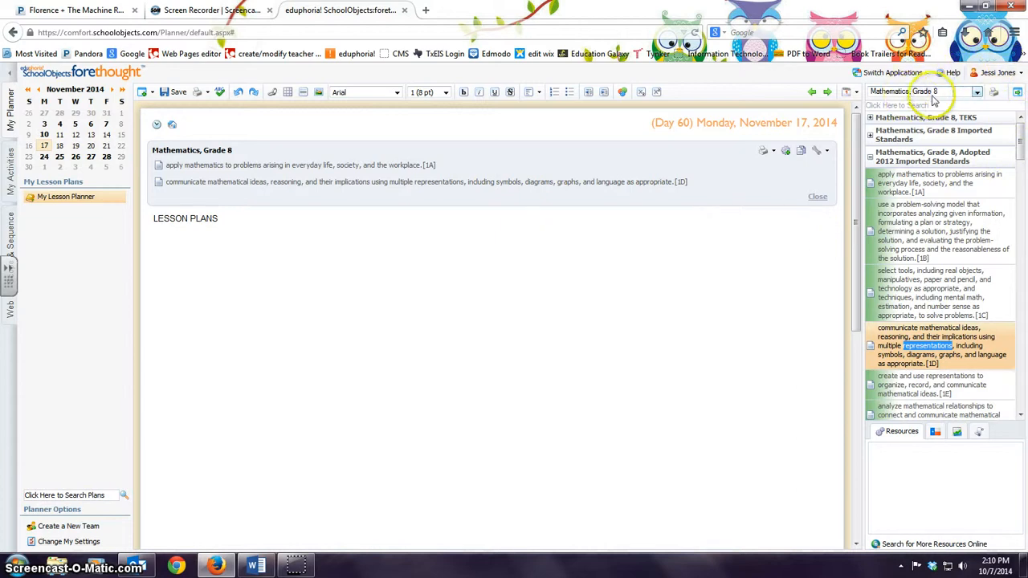
# Step: Add English Language Proficiency standards ELP.1A and ELP.1B from the English Language Arts and Reading list to the Mathematics, Grade 8 entry
pyautogui.click(978, 94)
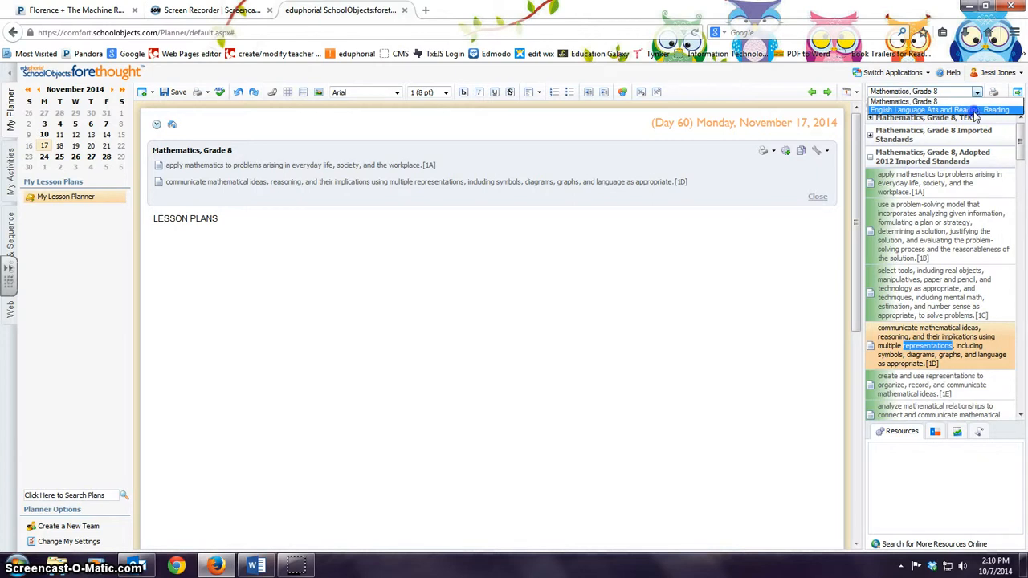
pyautogui.click(973, 111)
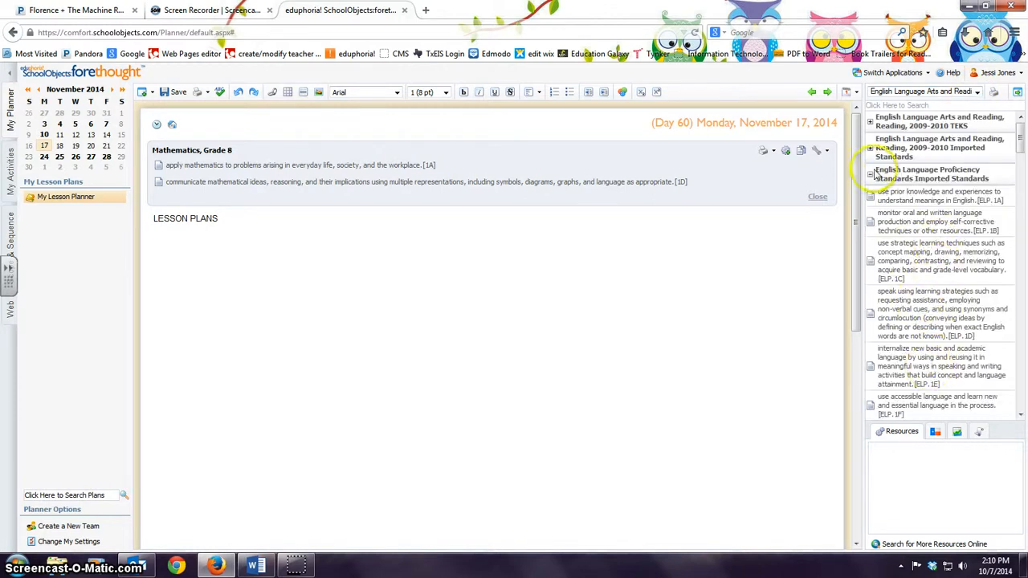
pyautogui.click(870, 174)
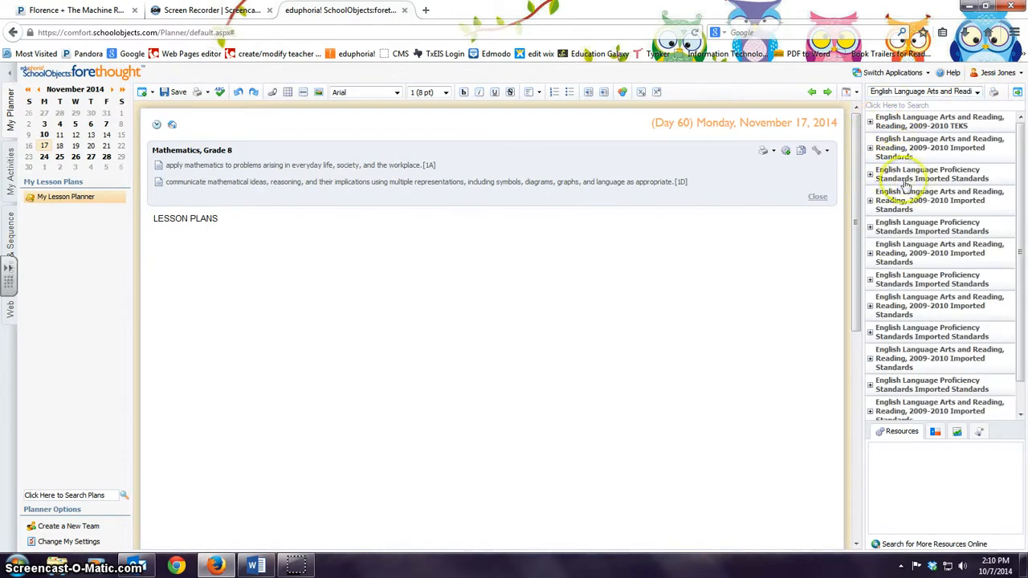
pyautogui.scroll(-3, 906, 192)
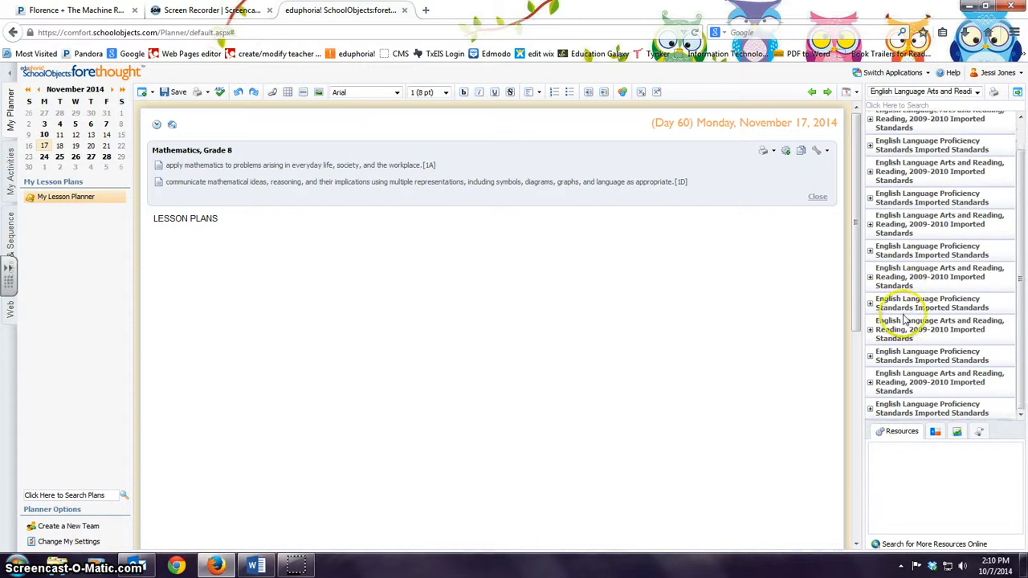
pyautogui.scroll(5, 905, 319)
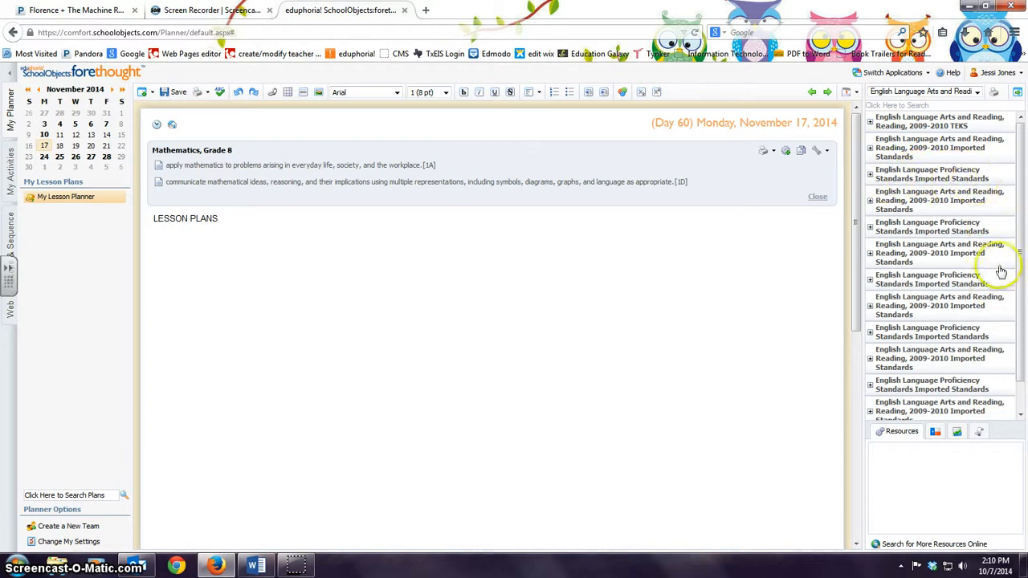
pyautogui.click(870, 175)
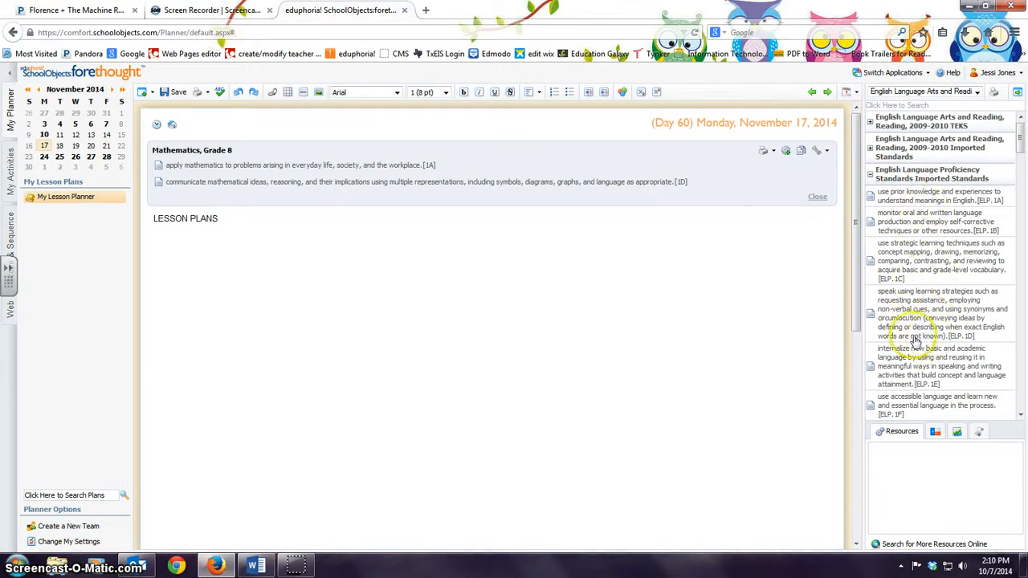
pyautogui.doubleClick(931, 200)
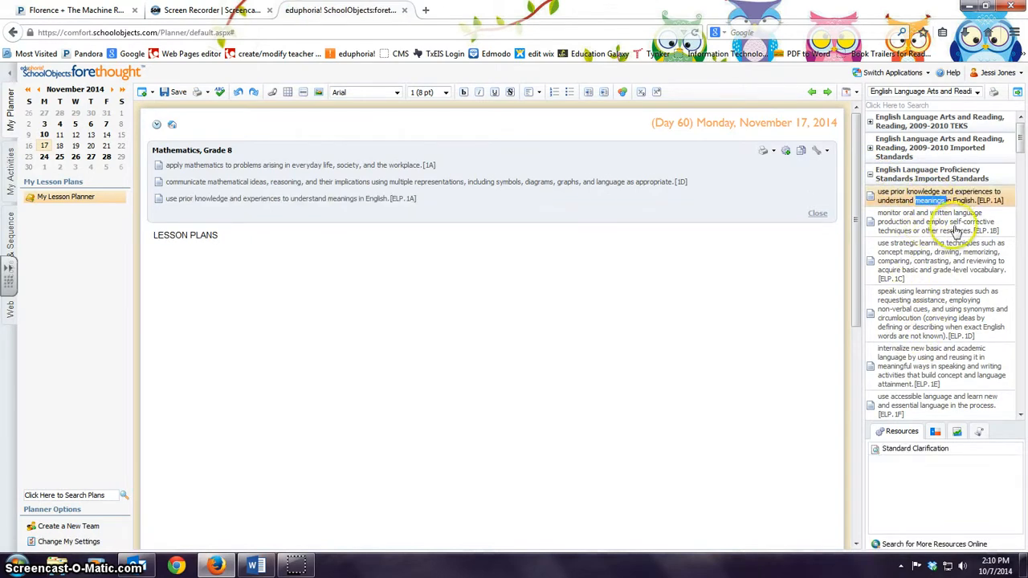
pyautogui.doubleClick(936, 223)
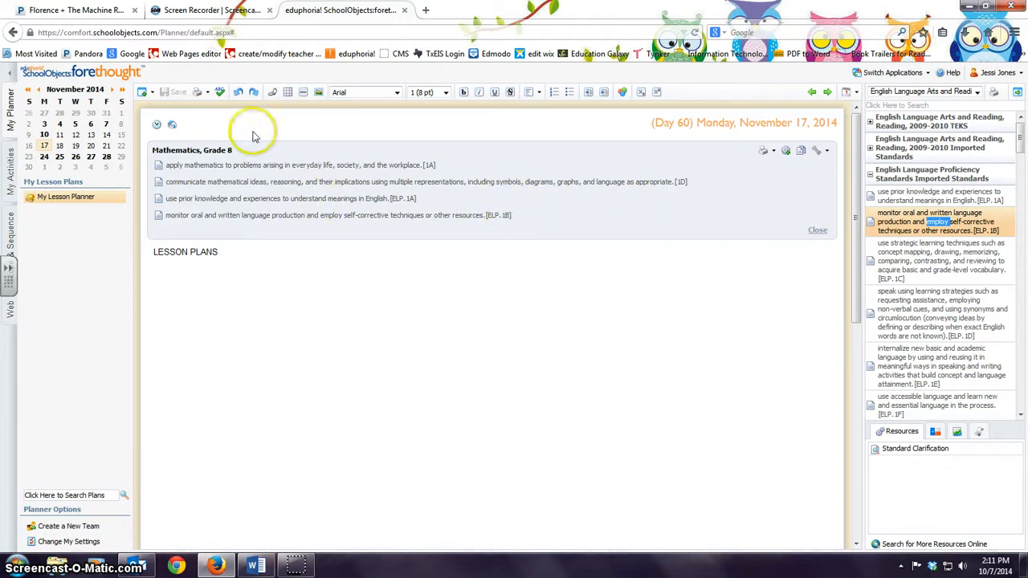
# Step: Save the November 17 lesson plans, keeping "LESSON PLANS" as the entry text
pyautogui.click(359, 299)
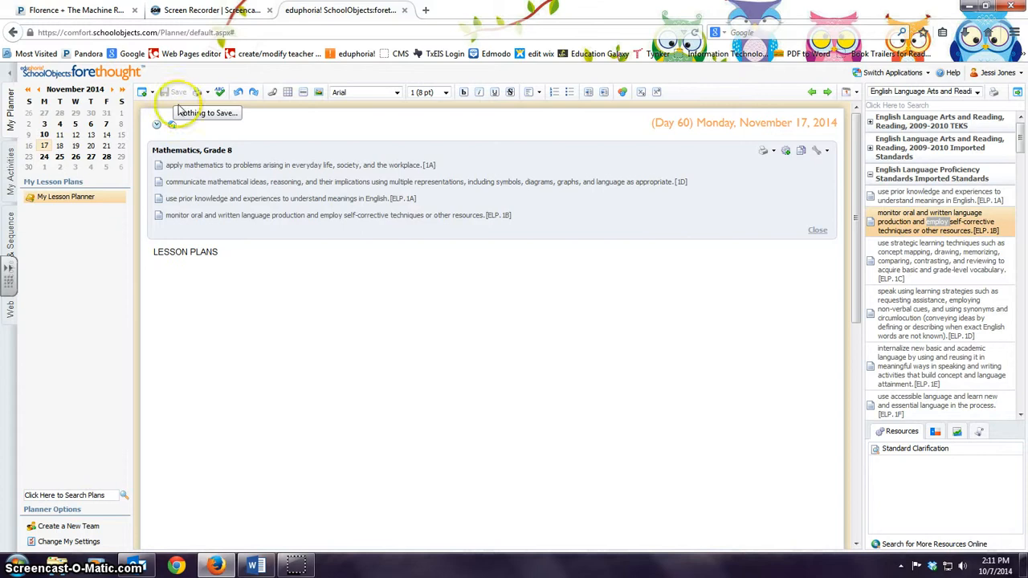
pyautogui.click(213, 252)
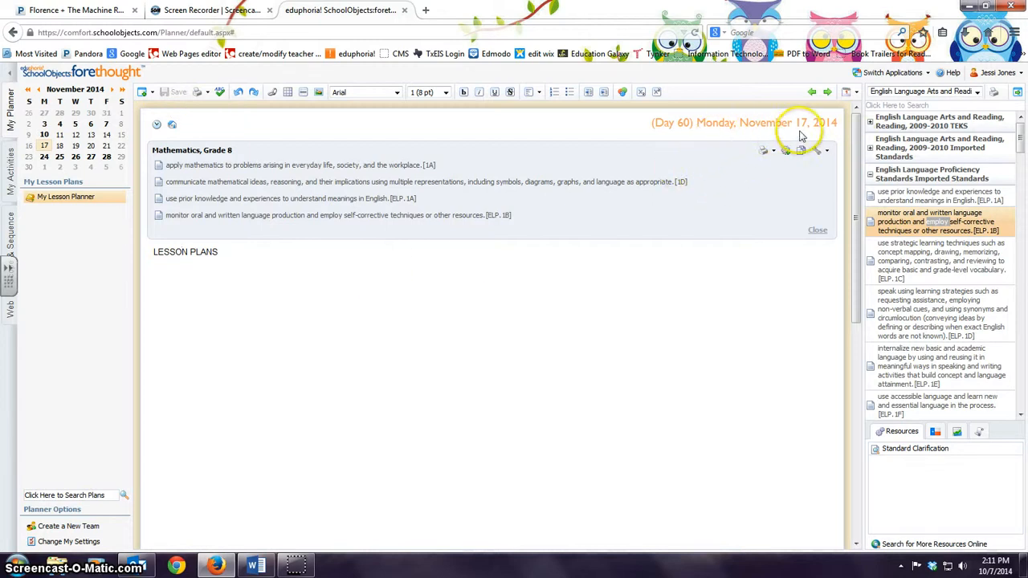
pyautogui.moveTo(229, 249); pyautogui.dragTo(146, 251)
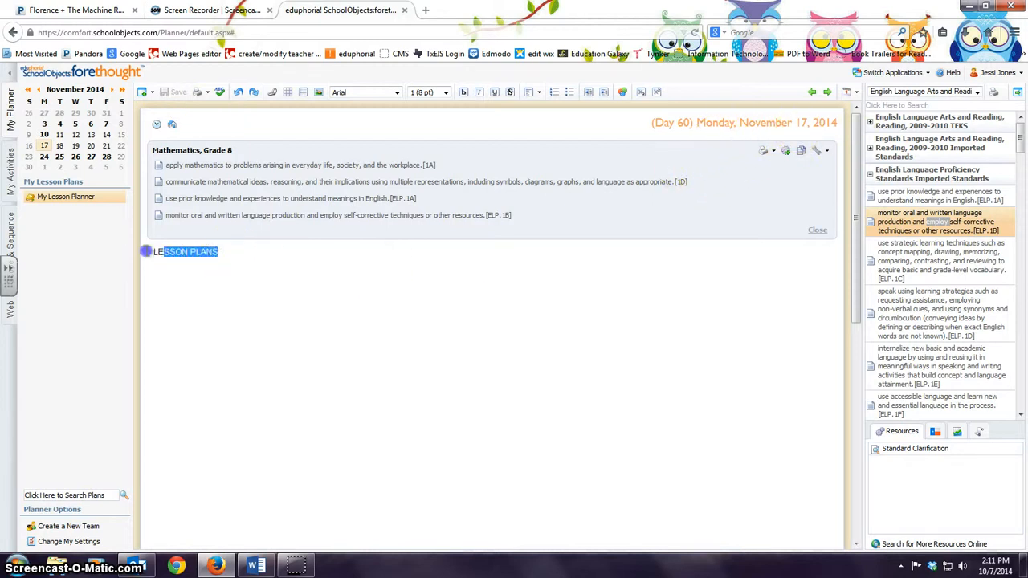
pyautogui.click(231, 272)
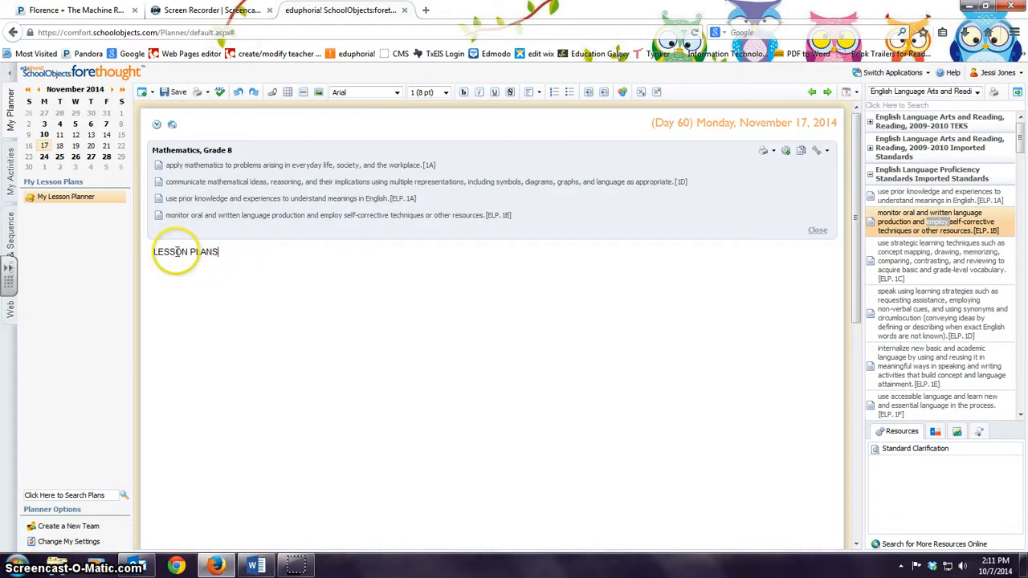
pyautogui.click(170, 95)
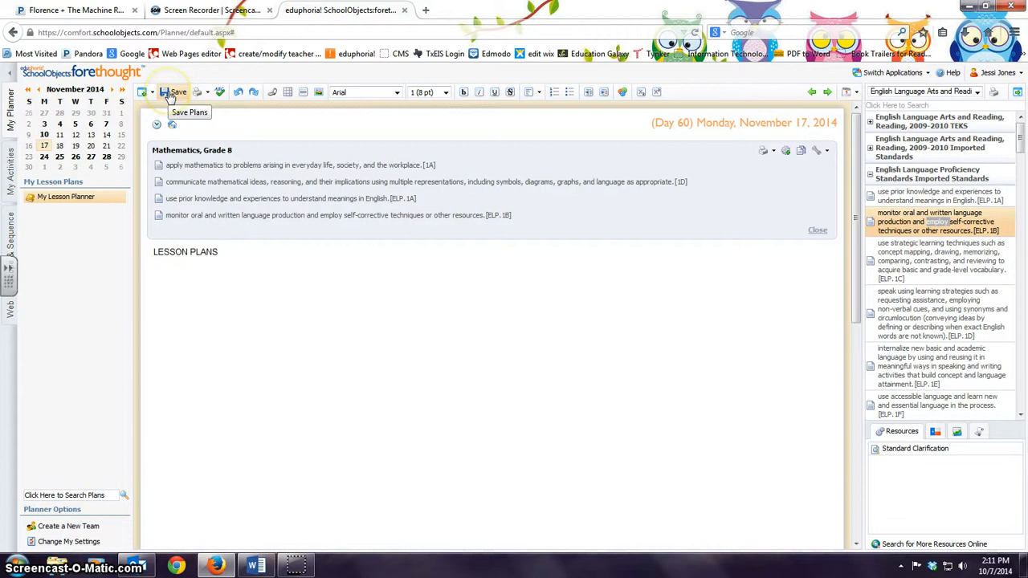
pyautogui.click(170, 94)
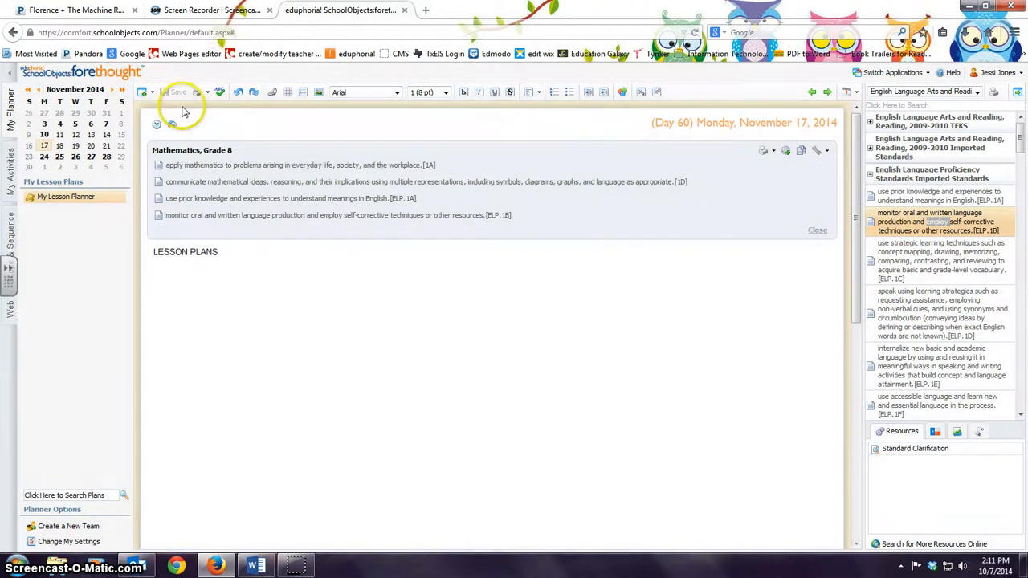
# Step: Open the November 18, 2014 plan and replace the Mathematics, Grade 8 template text with "LESSON PLANS"
pyautogui.click(59, 146)
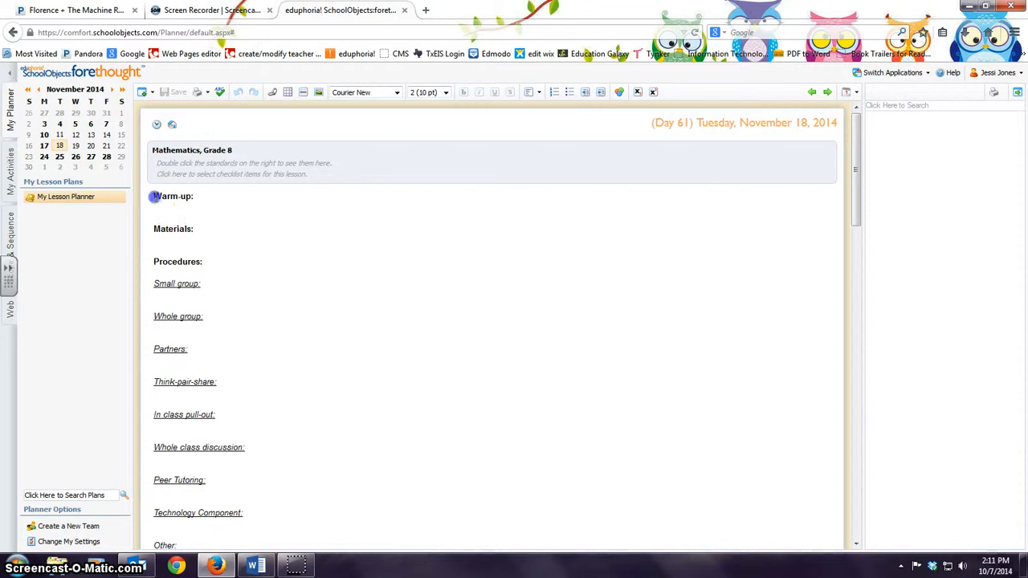
pyautogui.moveTo(152, 195); pyautogui.dragTo(273, 535)
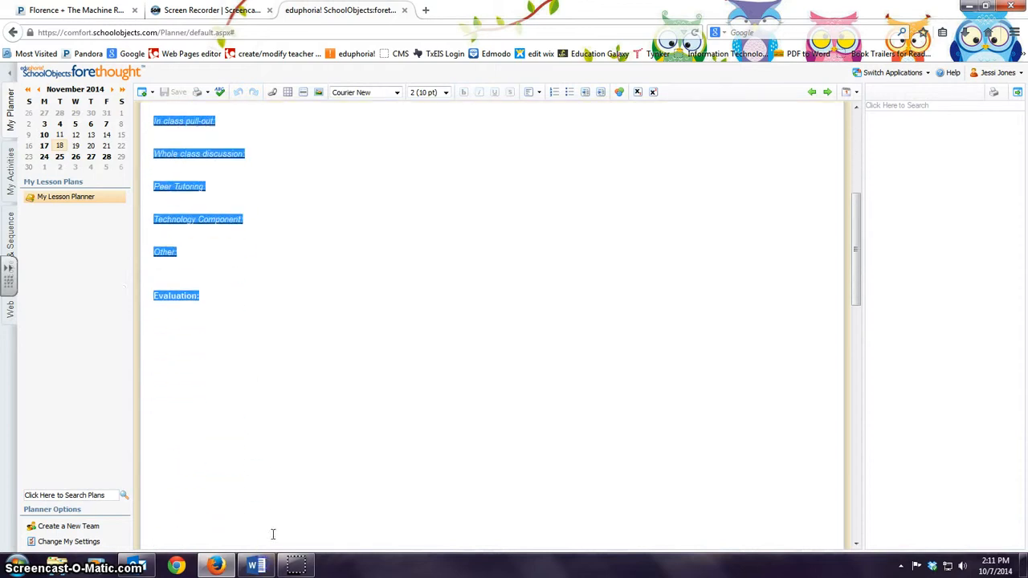
pyautogui.press('Delete')
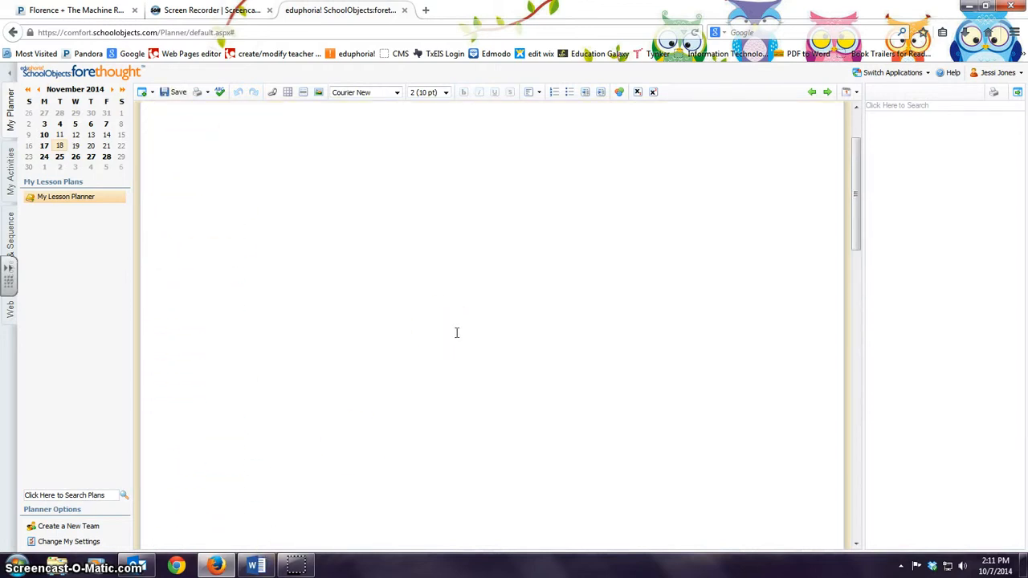
pyautogui.press('BackSpace')
pyautogui.scroll(3, 457, 333)
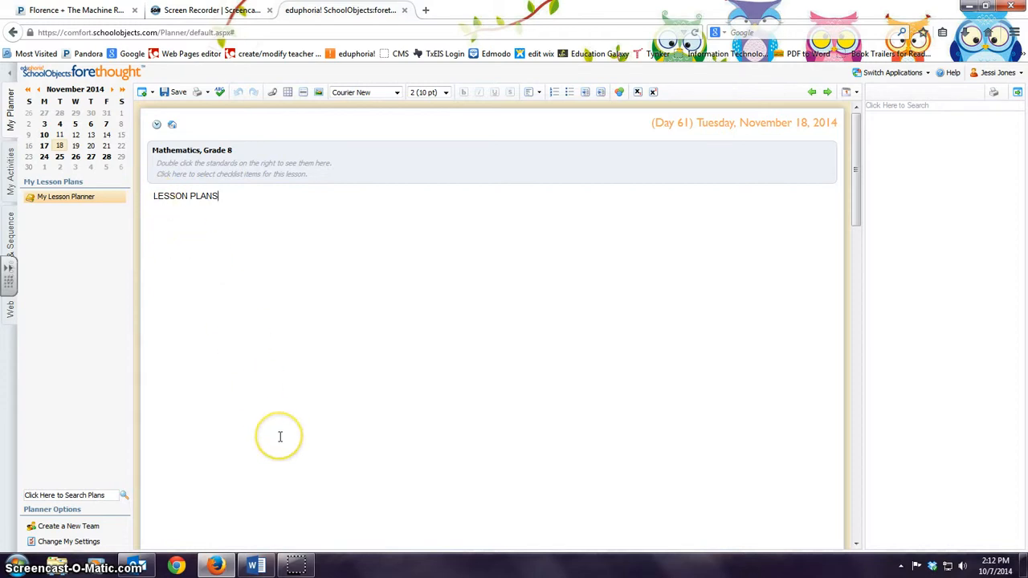
# Step: Add mathematics standards 1D and 1E and English Language Proficiency standard ELP.1E to the Mathematics, Grade 8 entry for November 18
pyautogui.click(309, 164)
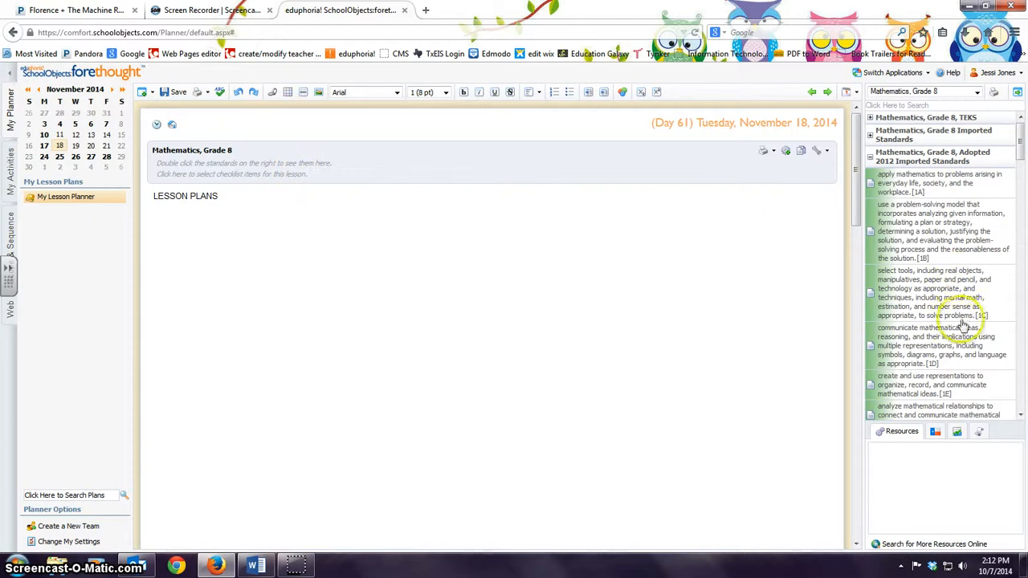
pyautogui.doubleClick(940, 345)
pyautogui.doubleClick(932, 385)
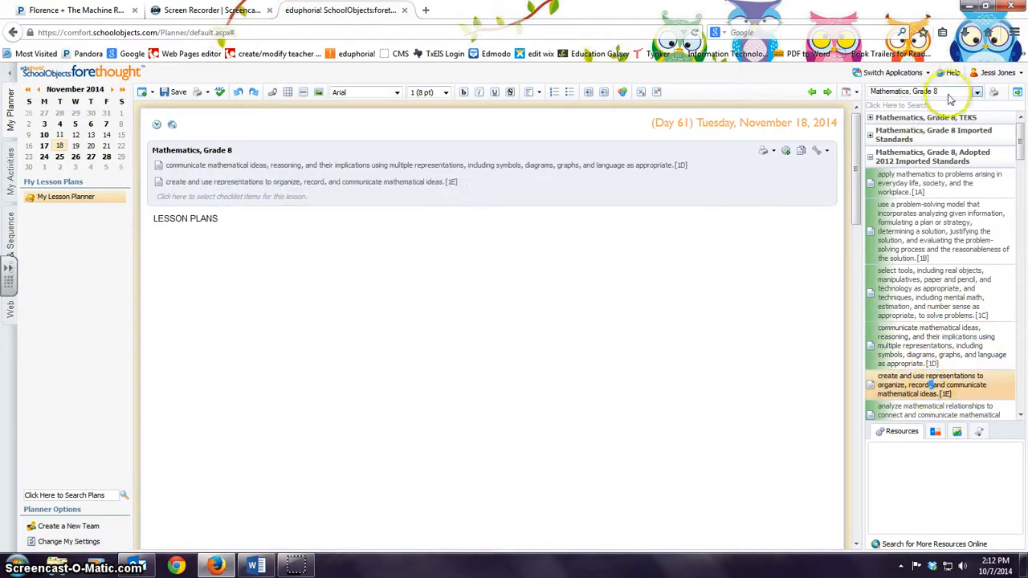
pyautogui.click(976, 92)
pyautogui.click(961, 111)
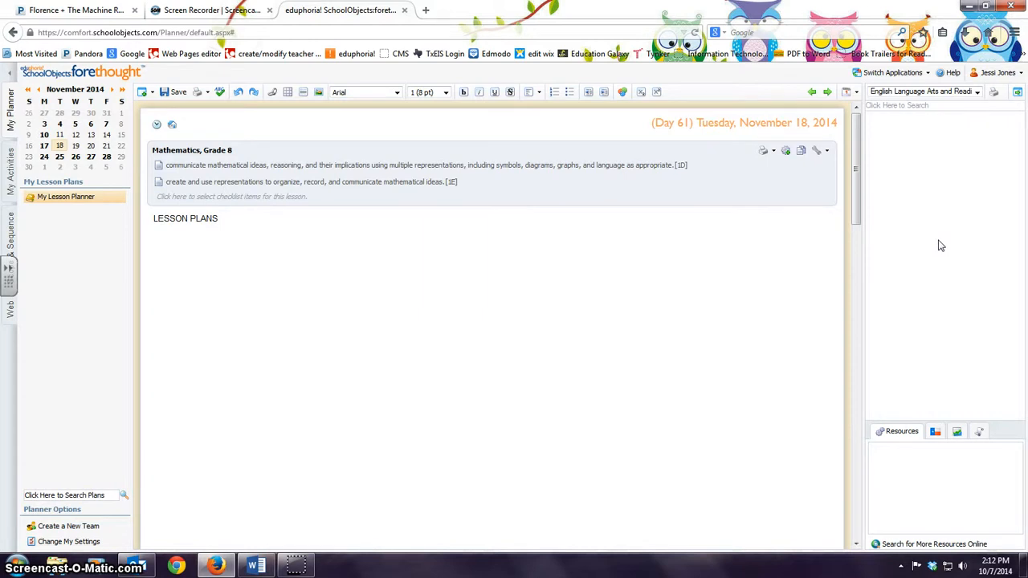
pyautogui.doubleClick(930, 359)
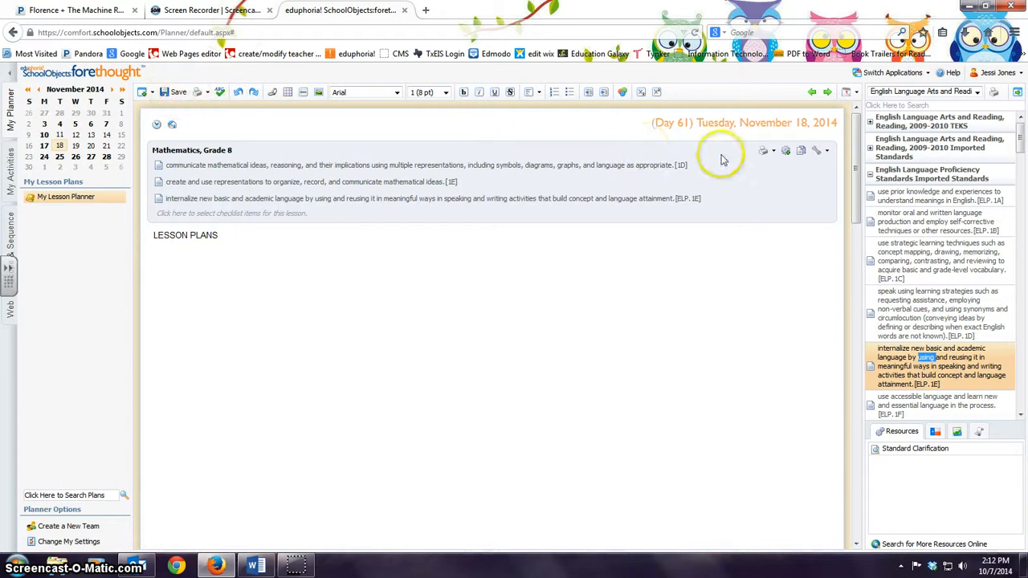
# Step: Remove the English Language Arts and Reading, Reading entry from the November 18 plans and save them
pyautogui.moveTo(859, 151); pyautogui.dragTo(839, 341)
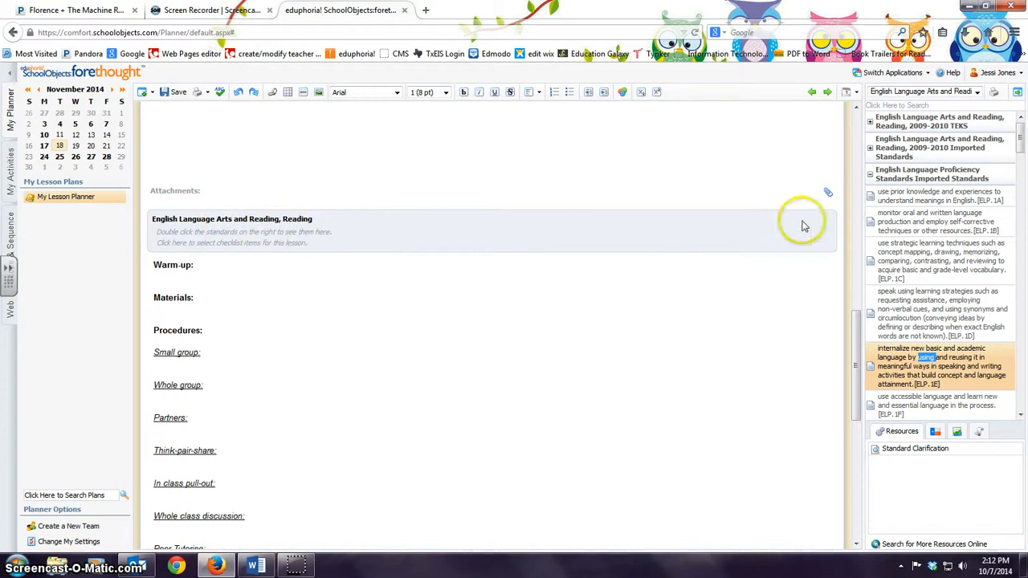
pyautogui.click(827, 223)
pyautogui.click(827, 223)
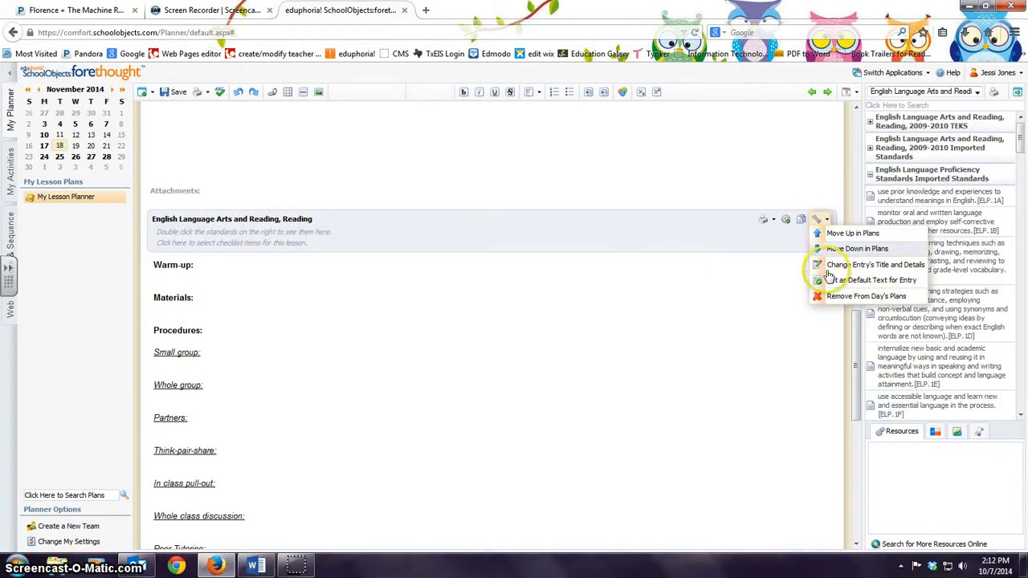
pyautogui.click(831, 299)
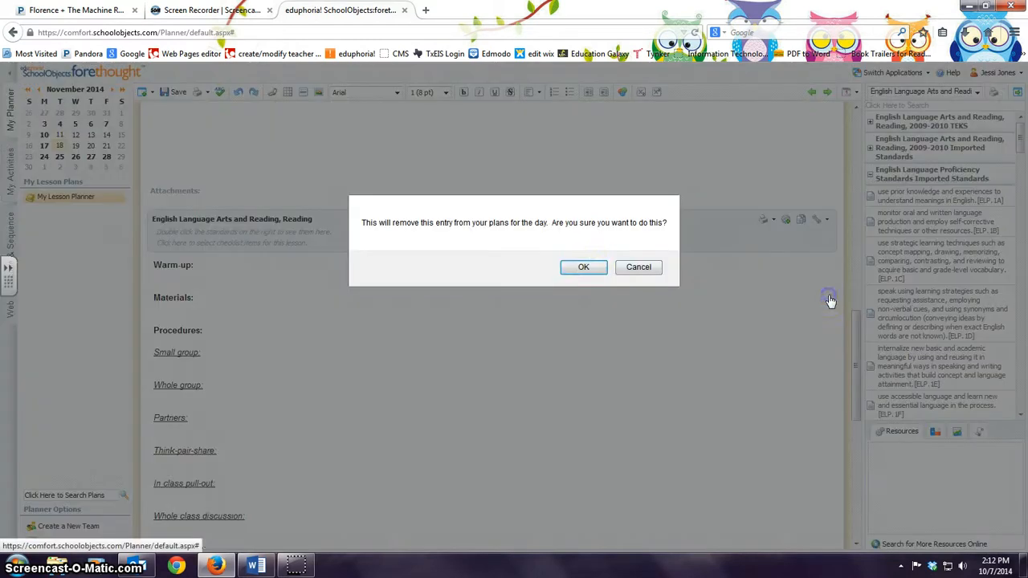
pyautogui.click(587, 266)
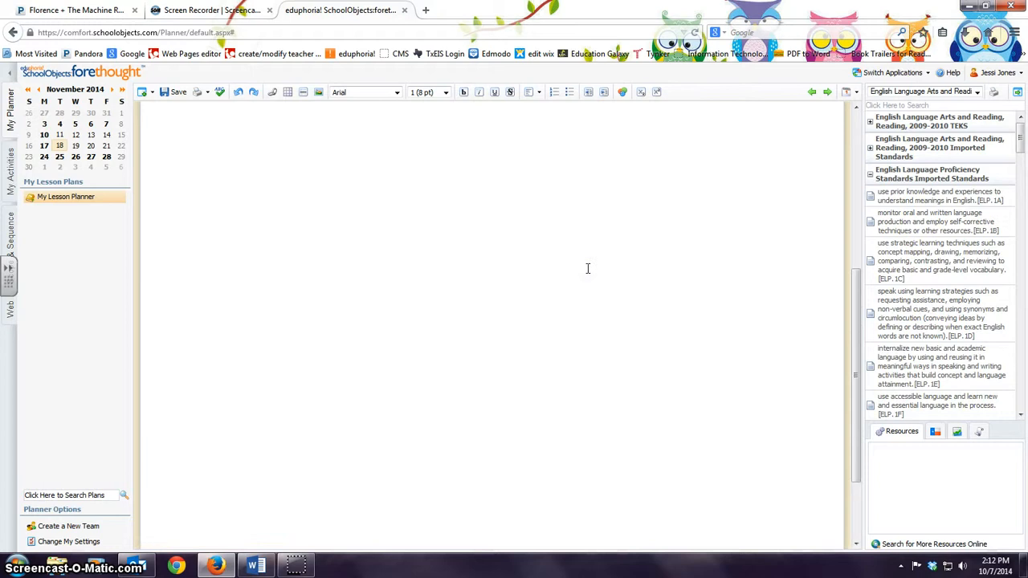
pyautogui.click(172, 92)
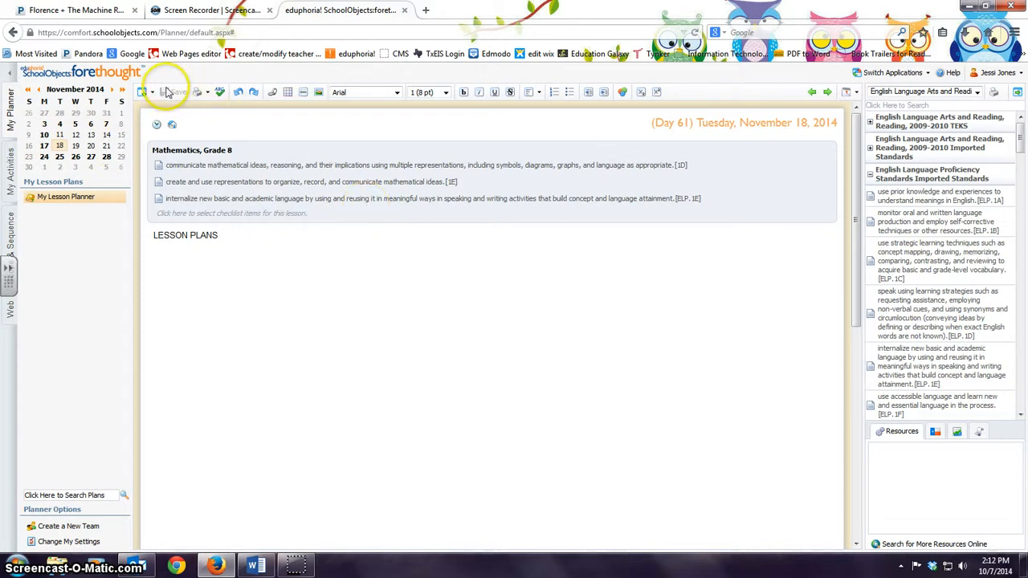
pyautogui.click(464, 301)
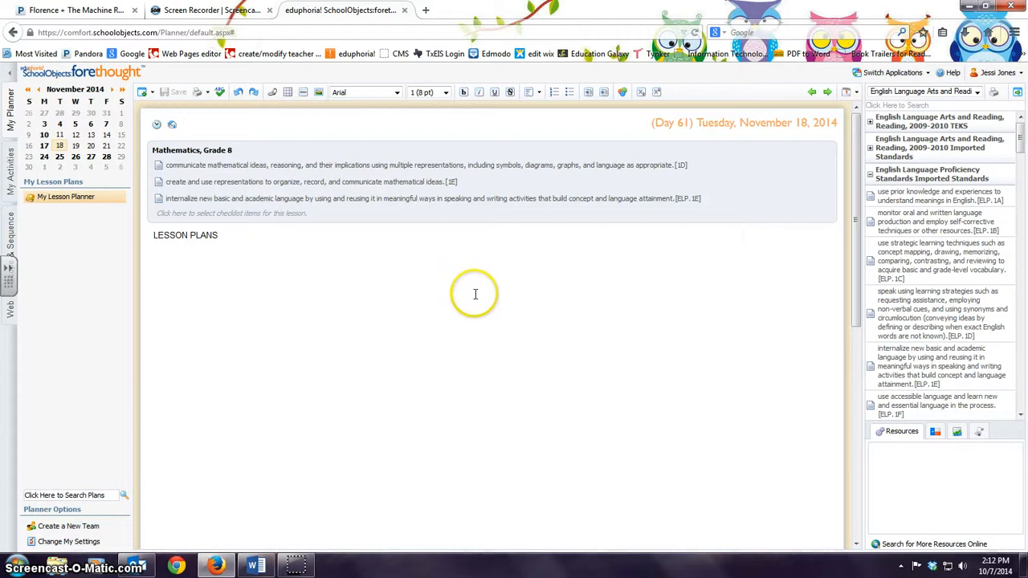